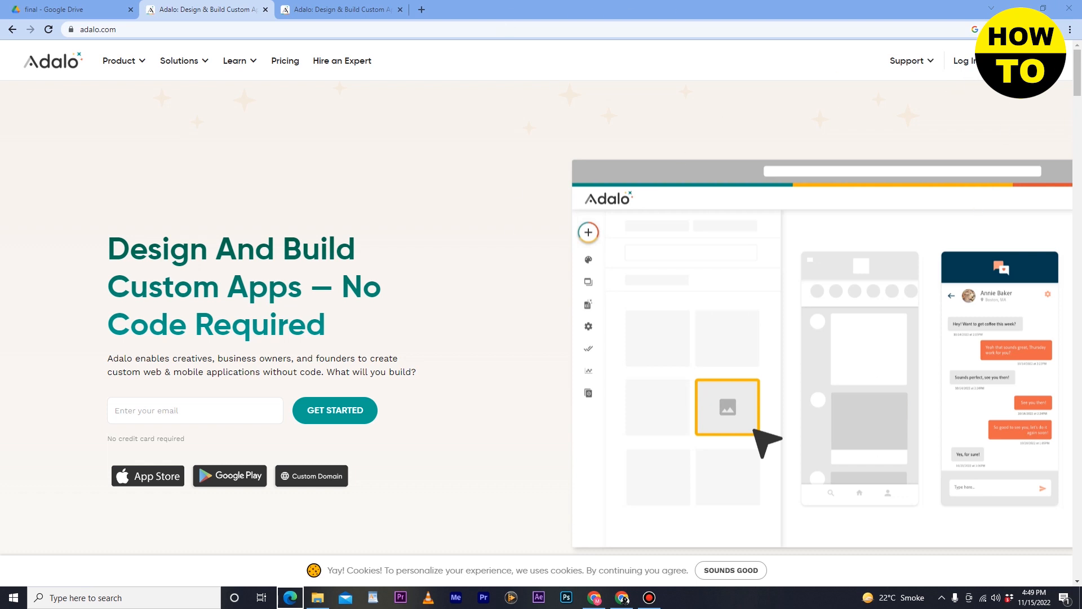
- Open the Adalo sign-up form and go through its email, password, full name and terms of use fields
left_click(967, 74)
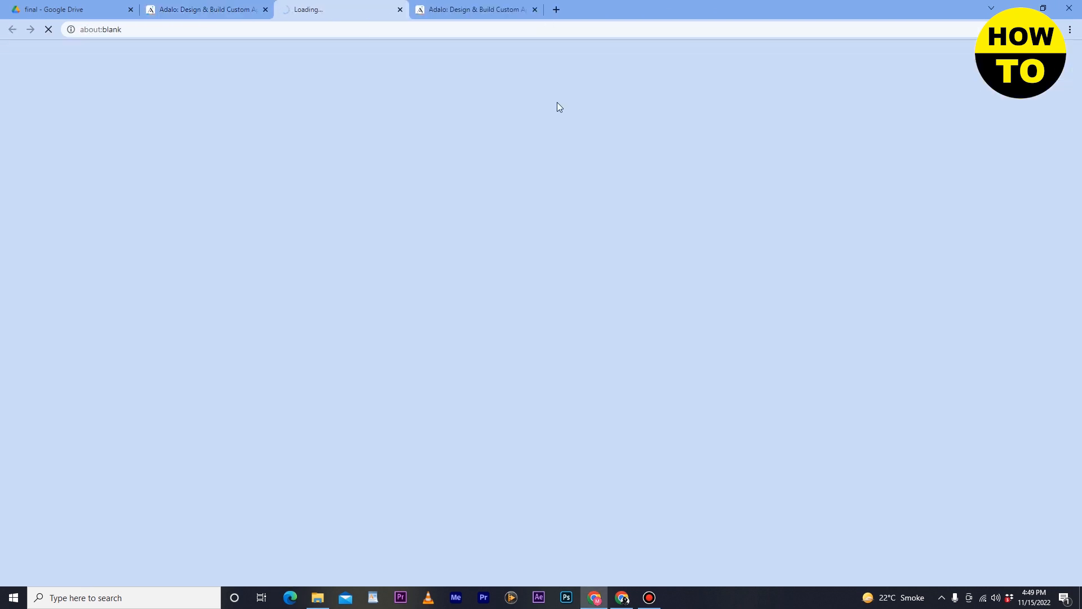
left_click(167, 4)
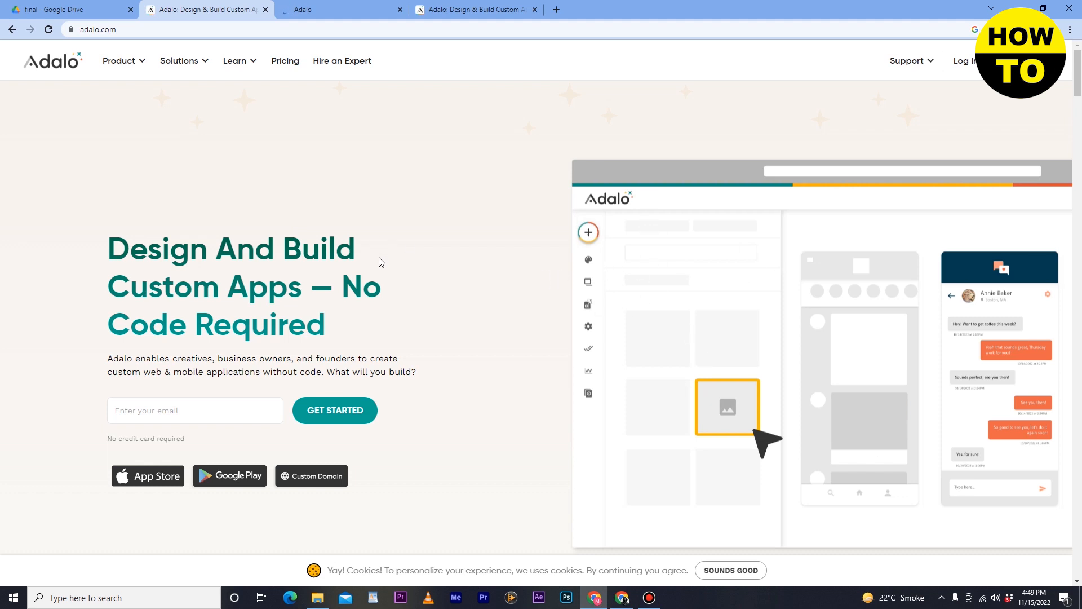
left_click(355, 5)
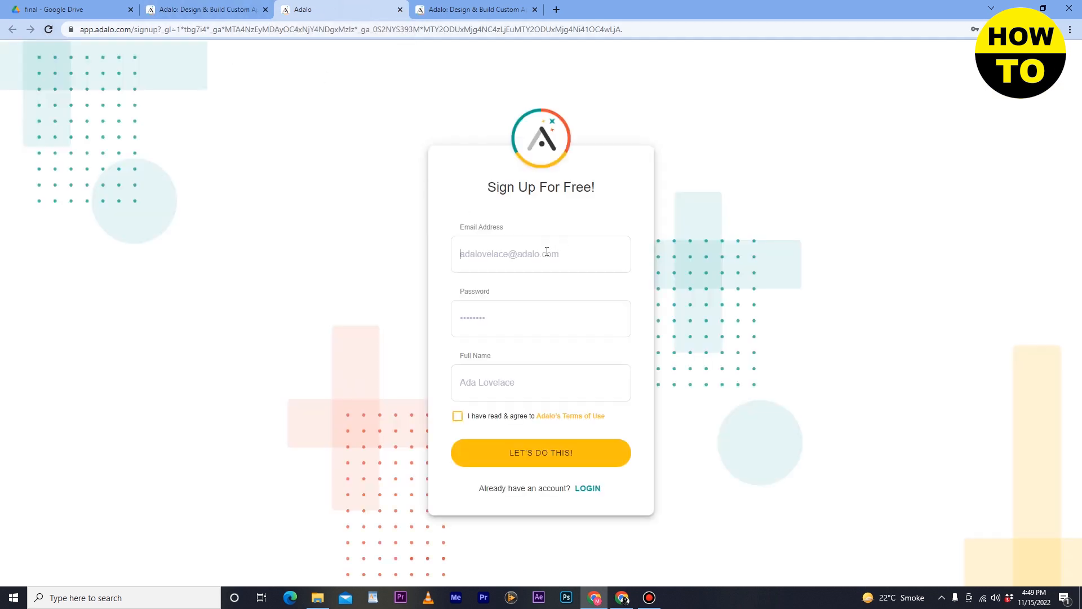
left_click(538, 306)
left_click(495, 387)
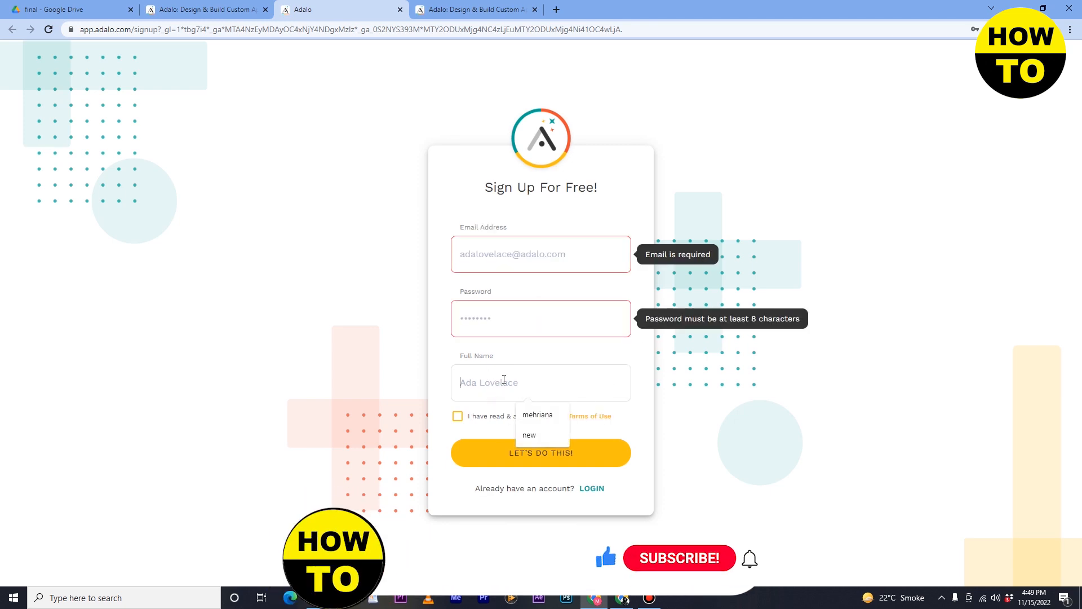
left_click(458, 418)
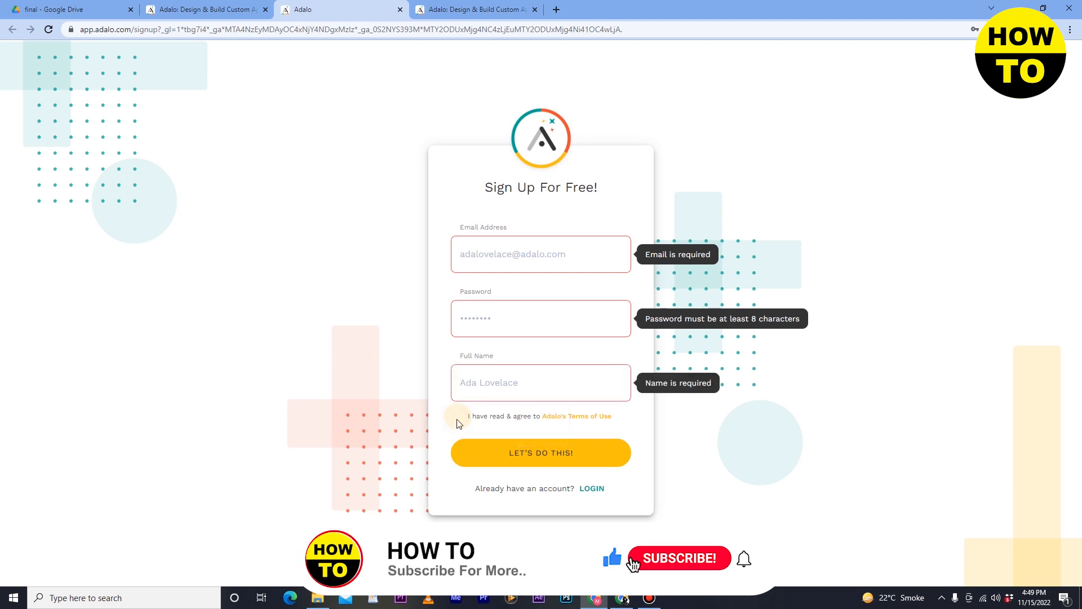
- Open the login page and sign in with the saved credentials, closing the sign-up tab and the duplicate home page
left_click(476, 10)
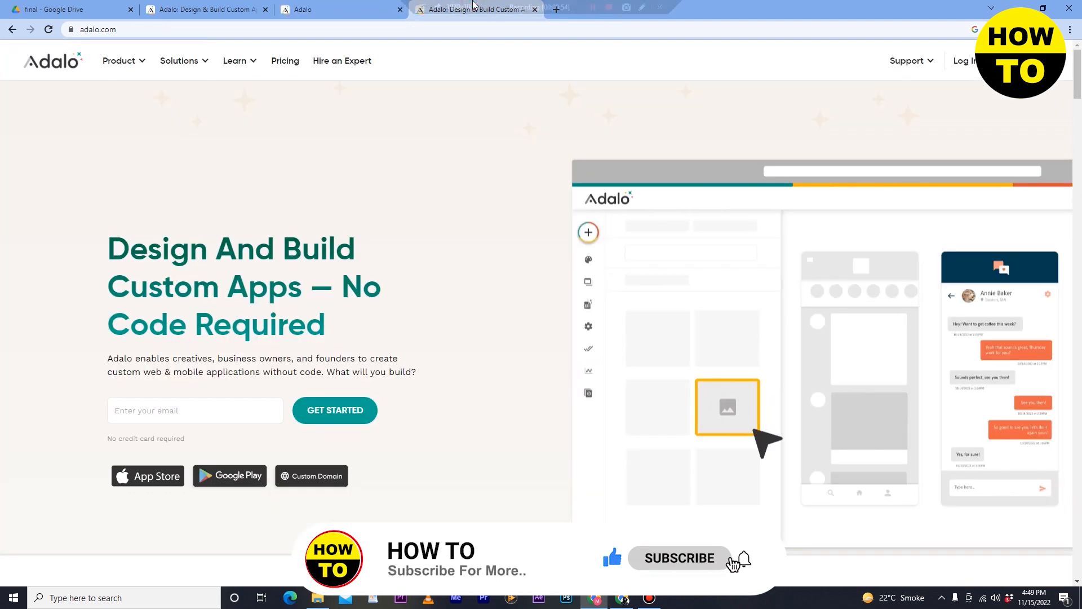
left_click(965, 66)
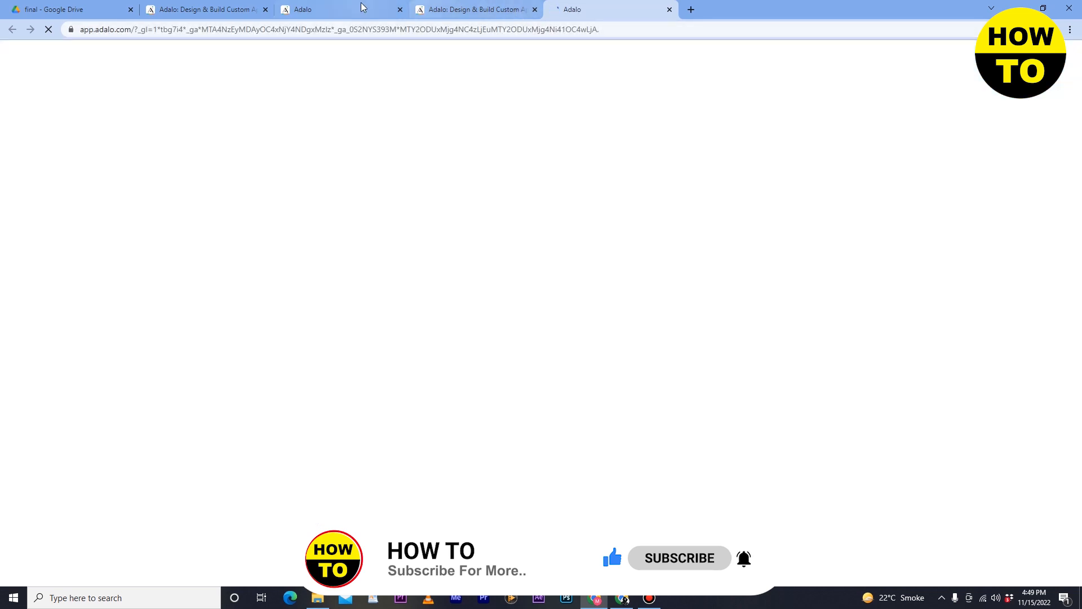
left_click(356, 9)
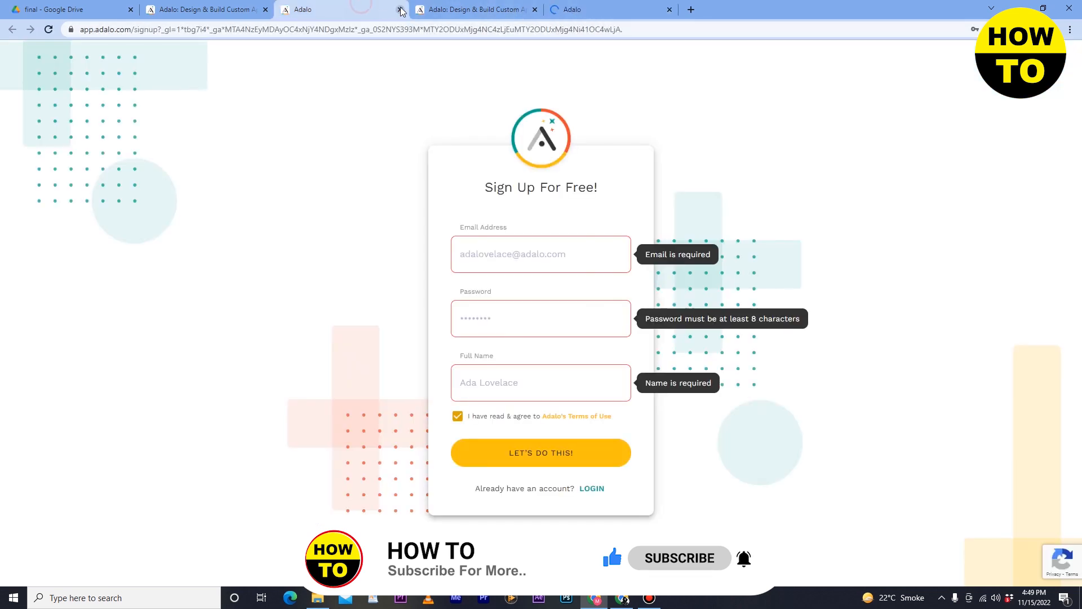
left_click(400, 10)
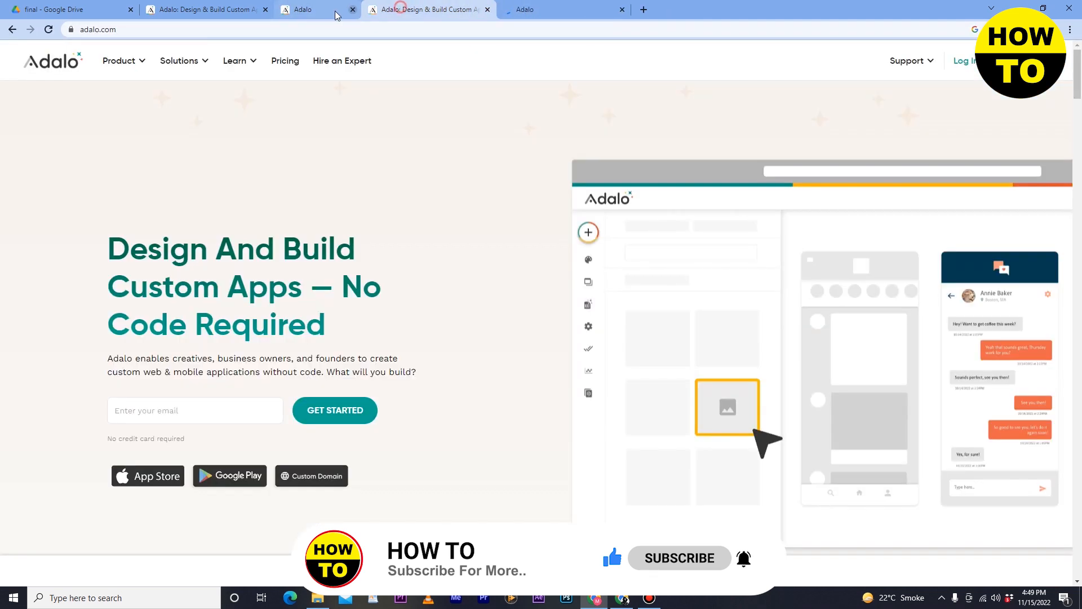
left_click(262, 10)
left_click(305, 10)
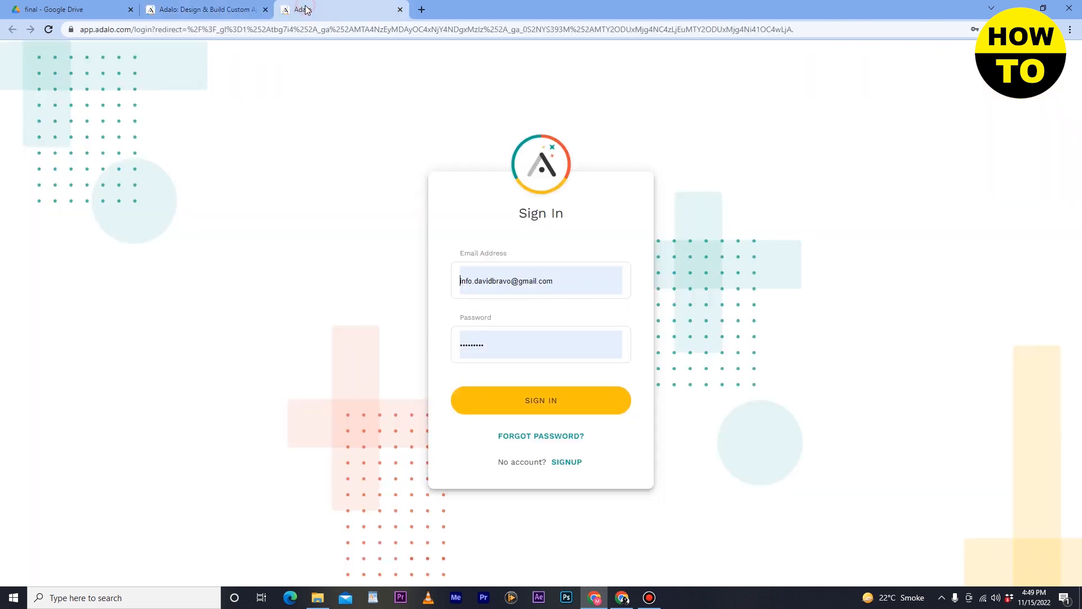
left_click(550, 408)
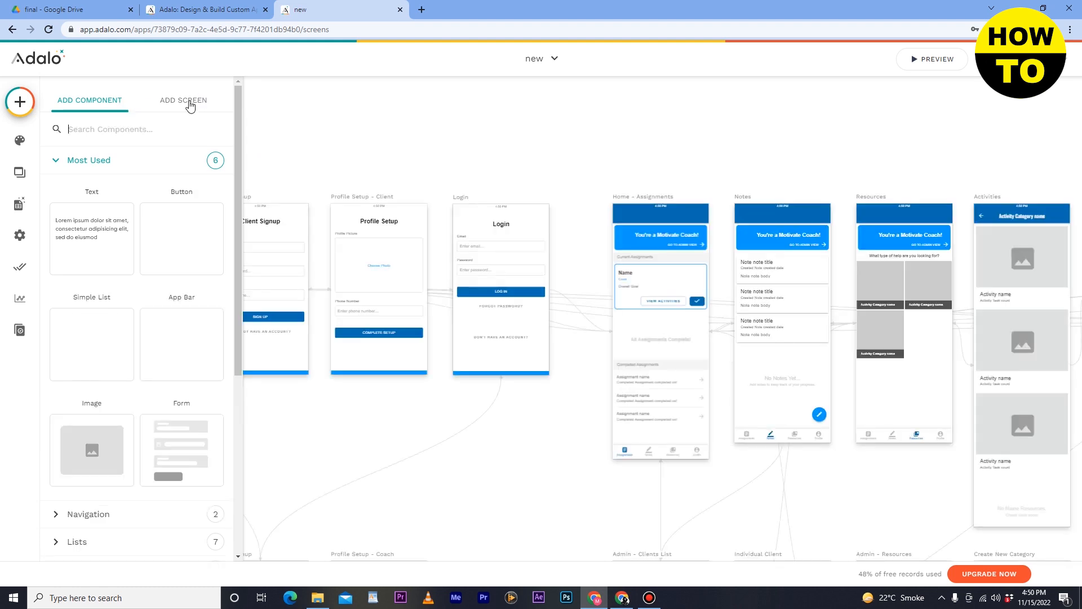
- Add a blank screen named "new onw" to the app
left_click(192, 103)
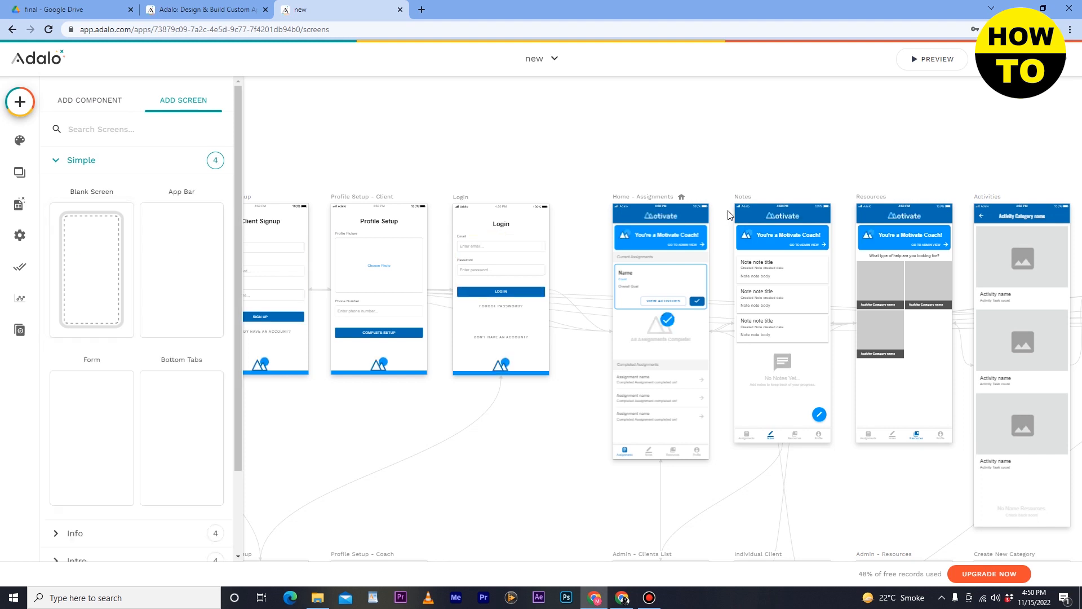
scroll(604, 318, "down", 3)
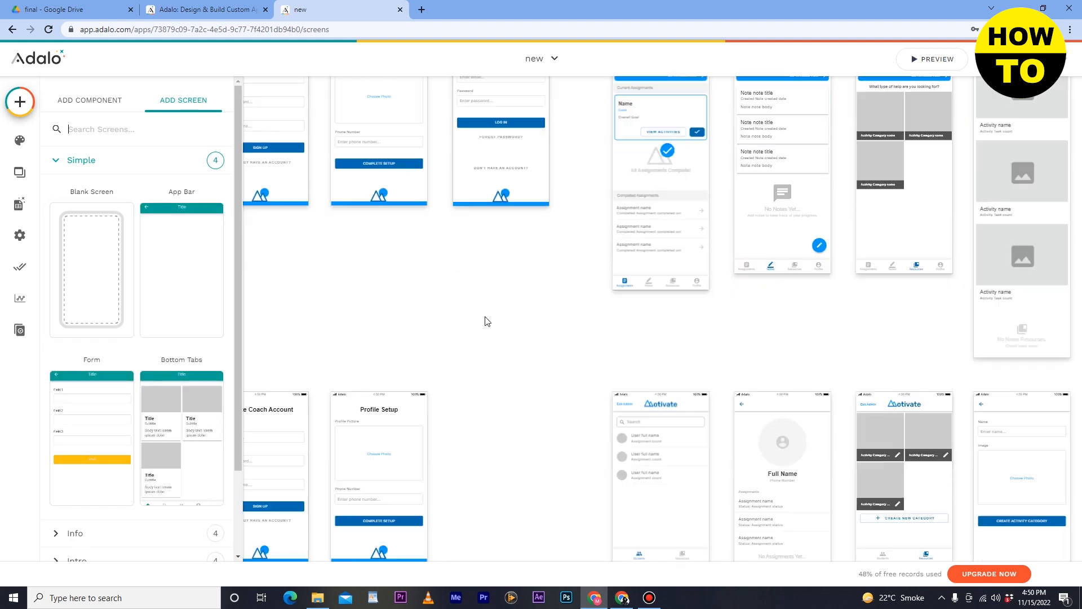
scroll(488, 321, "down", 5)
scroll(489, 320, "up", 8)
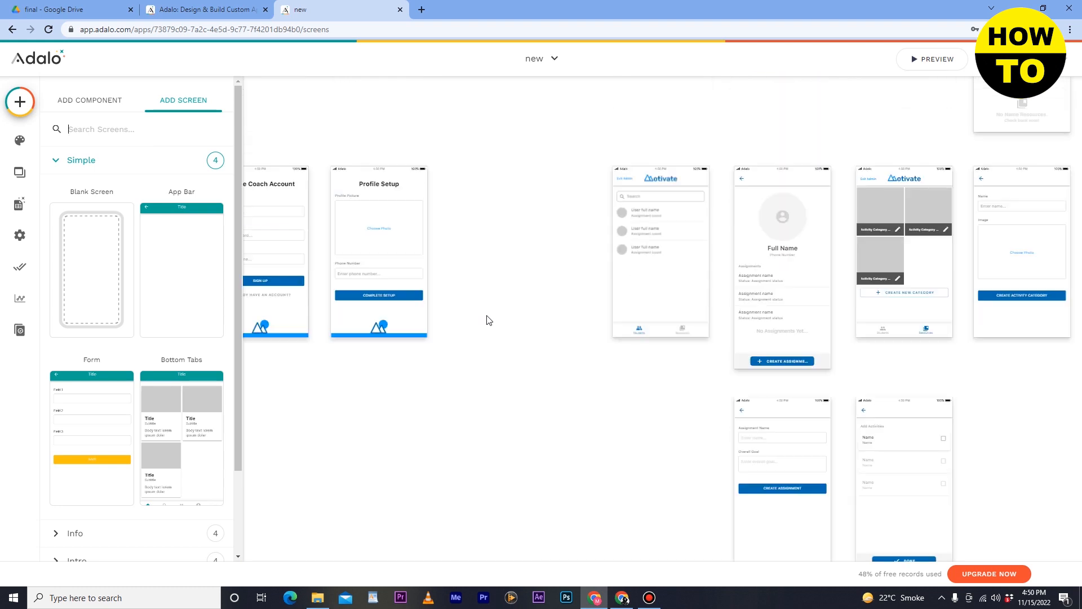
scroll(283, 305, "down", 2)
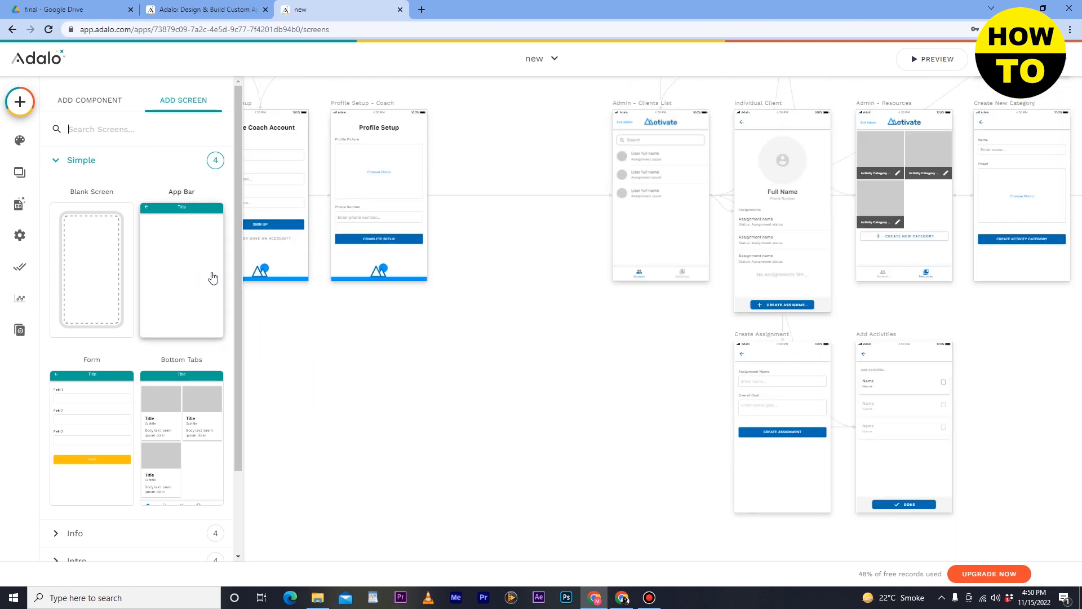
left_click(107, 252)
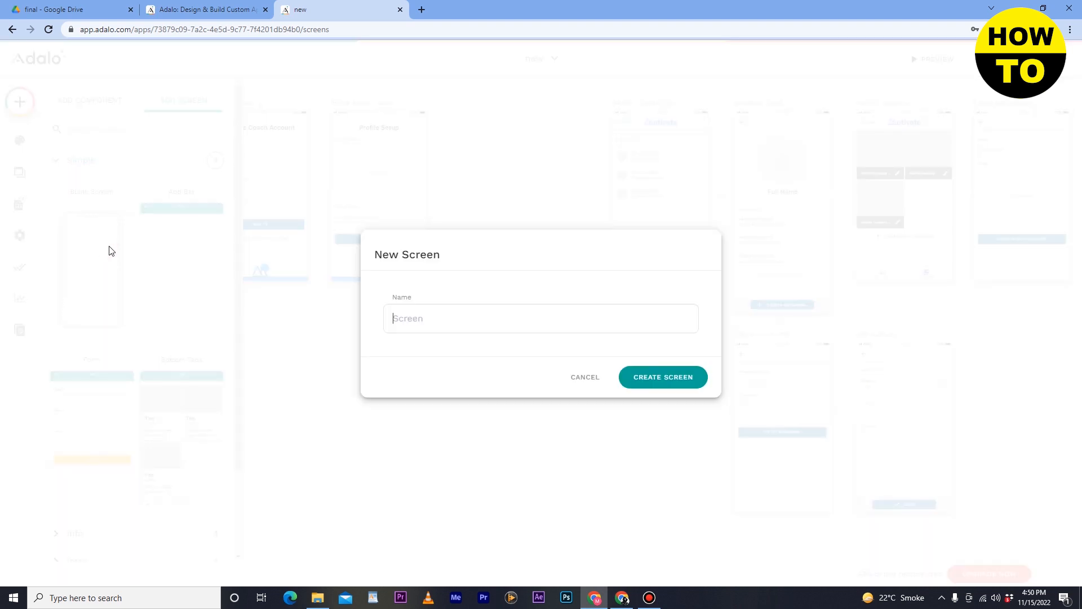
left_click(512, 329)
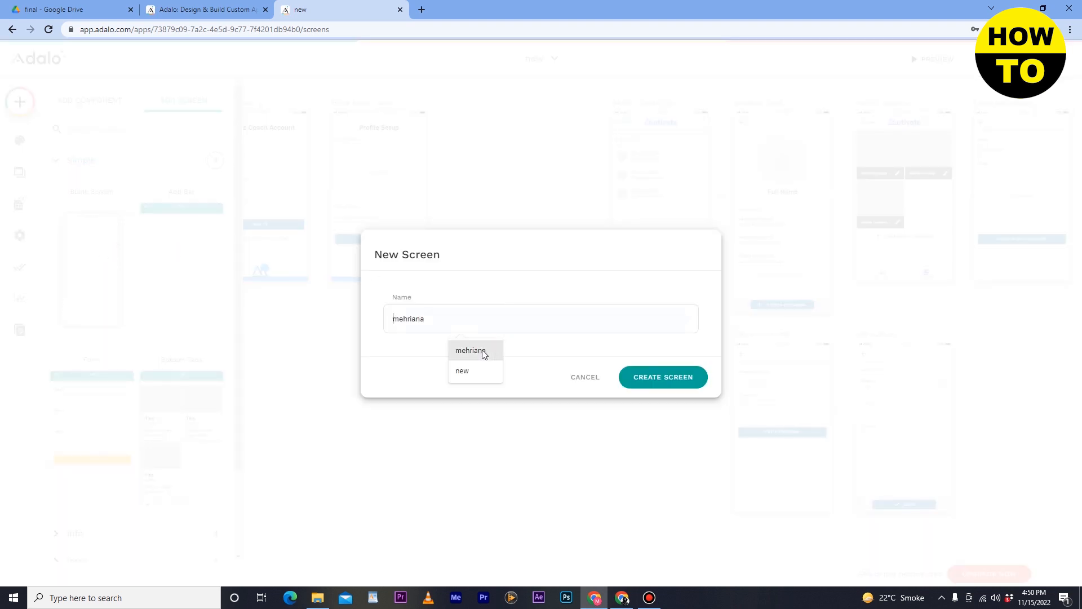
left_click(467, 371)
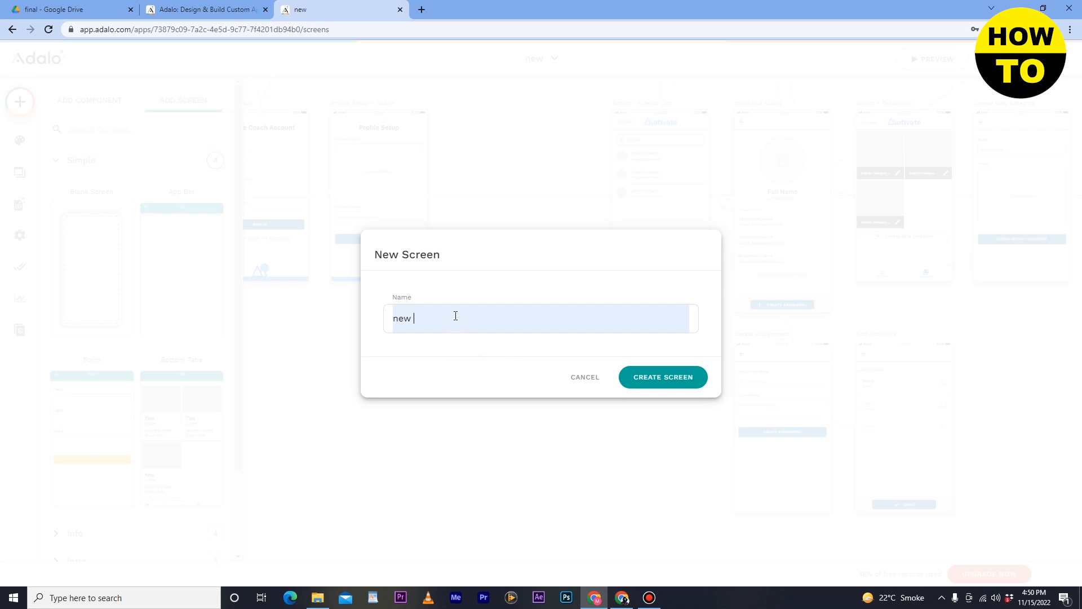
type("onw")
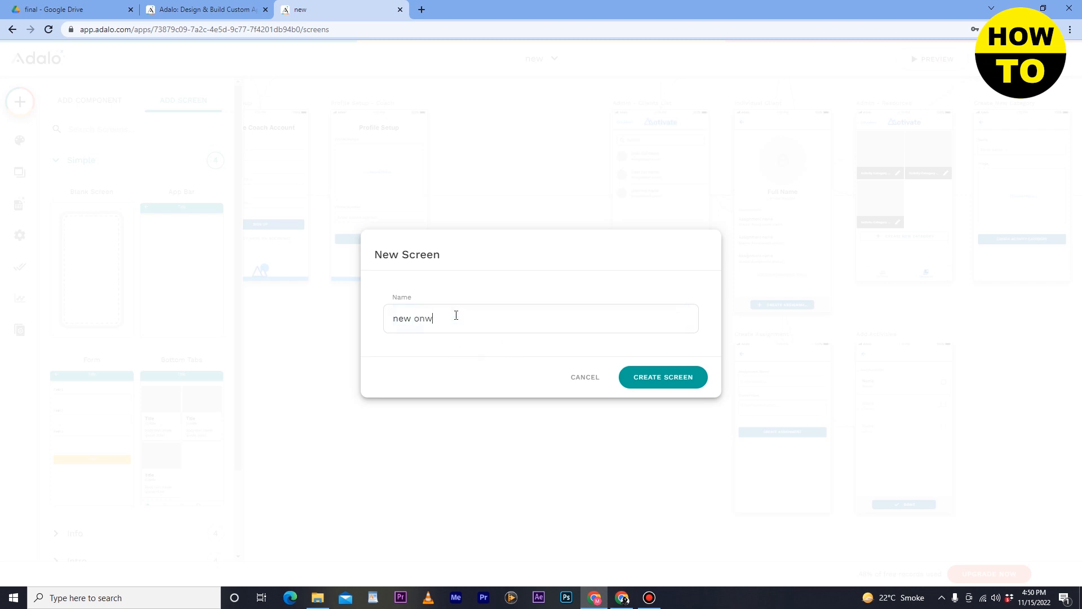
left_click(663, 378)
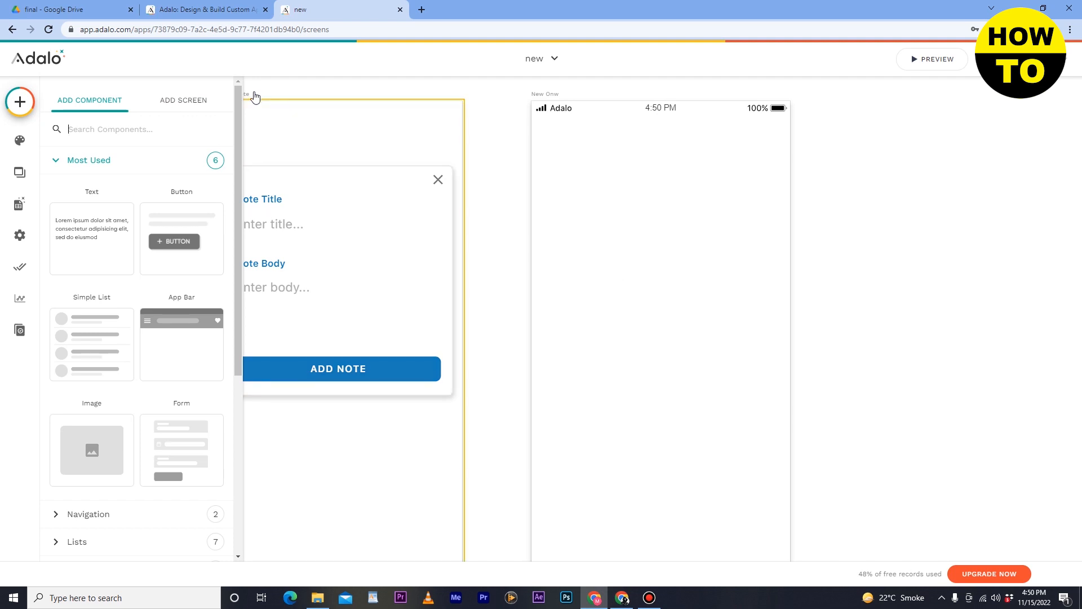
left_click(374, 249)
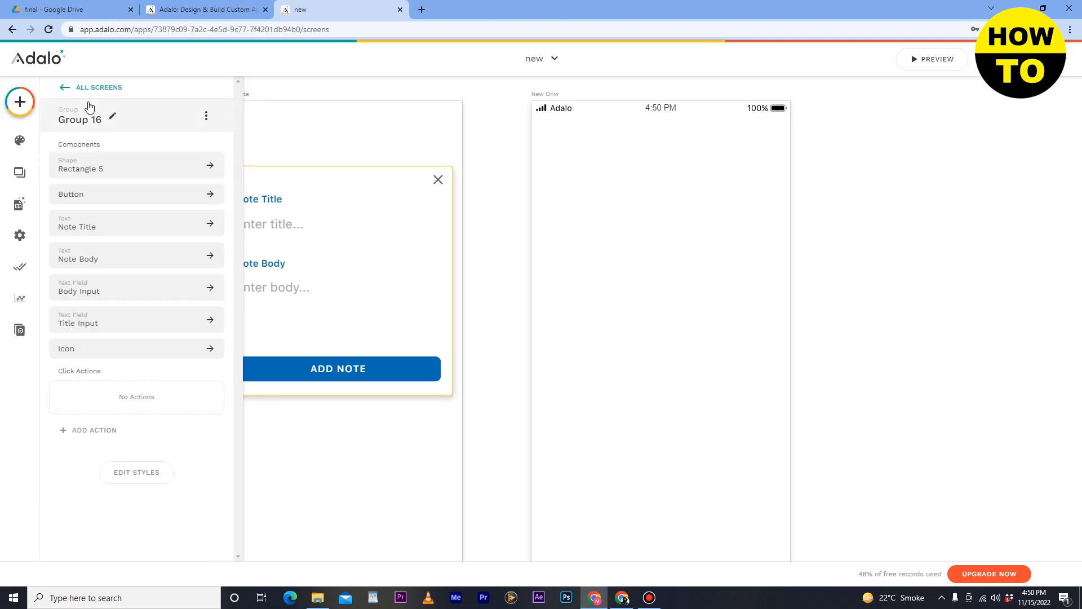
left_click(67, 87)
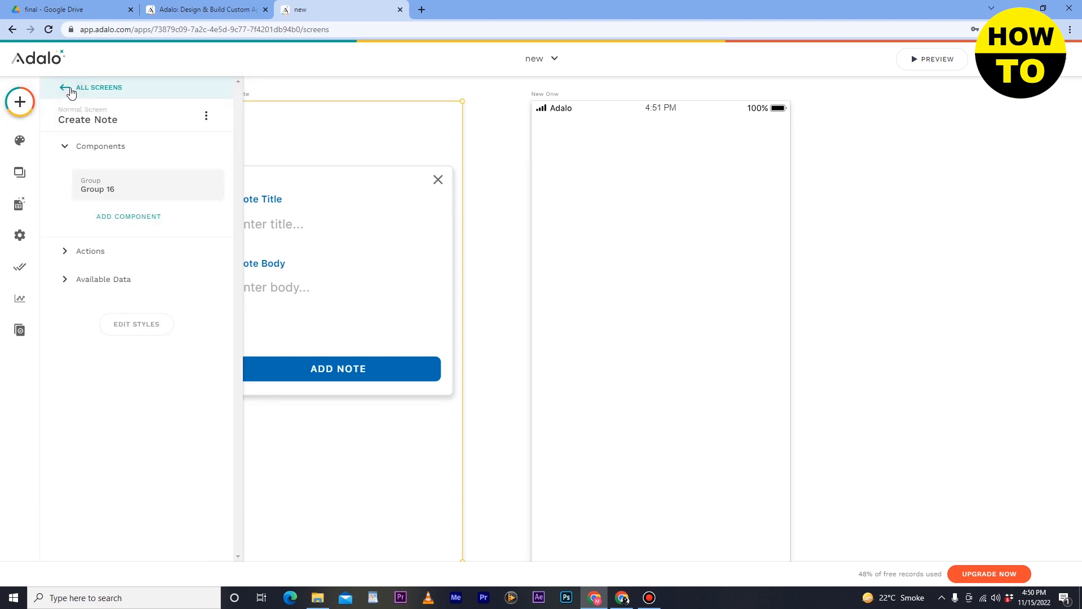
left_click(67, 88)
left_click(294, 127)
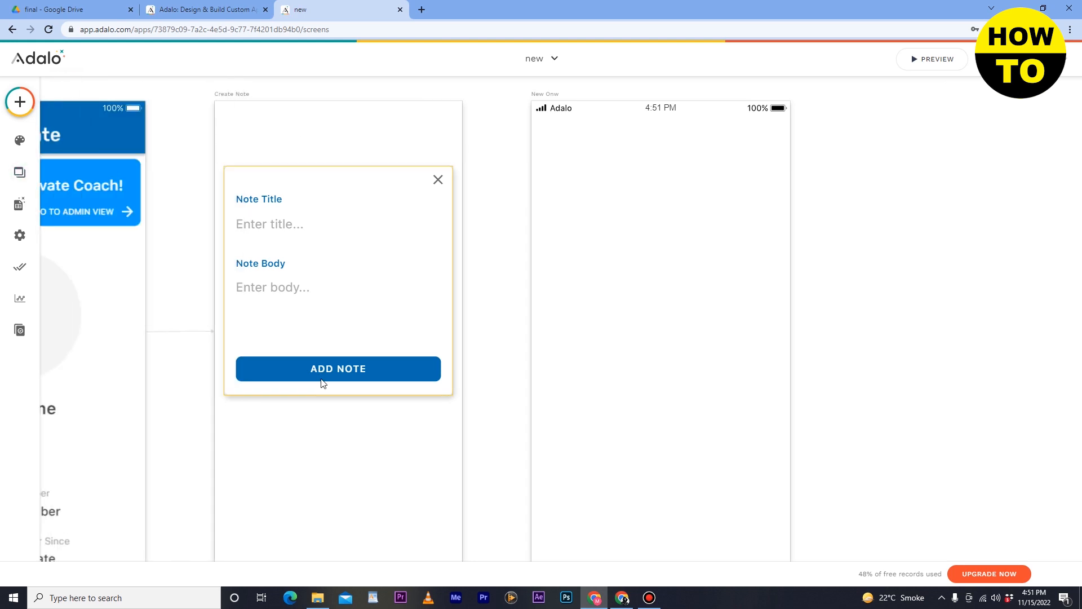
left_click(284, 225)
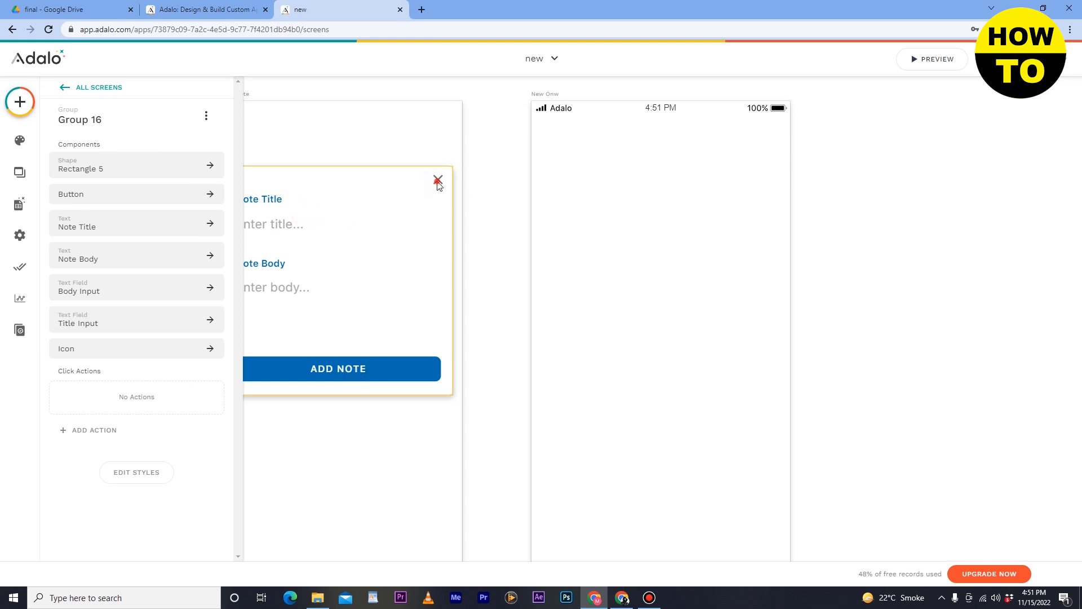
- Add a Text component near the top of the New Onw screen and make it read "New logo builder app"
left_click(20, 112)
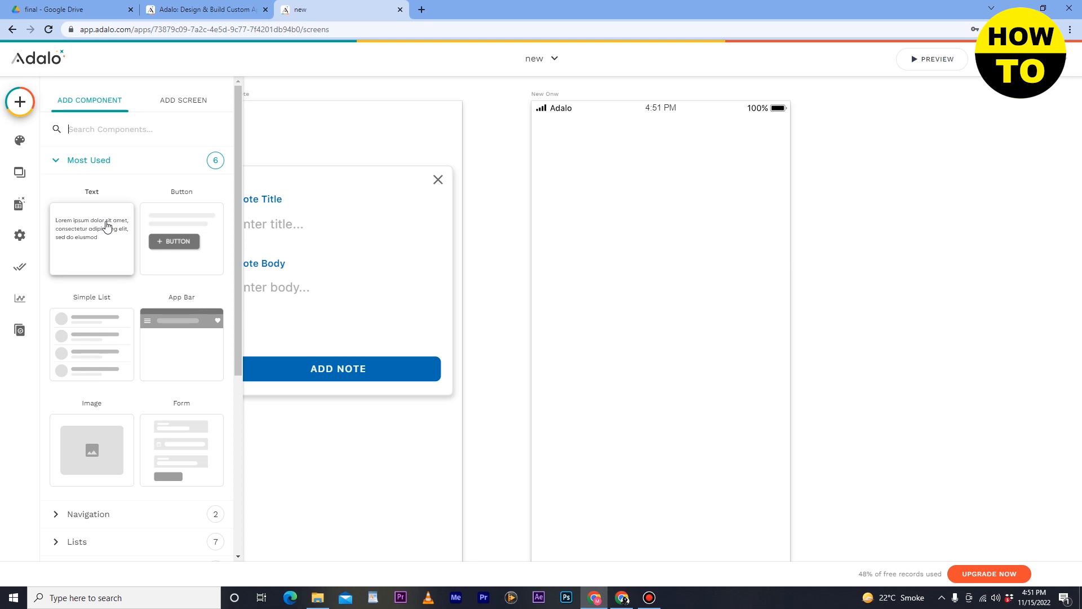
left_click_drag(107, 227, 599, 143)
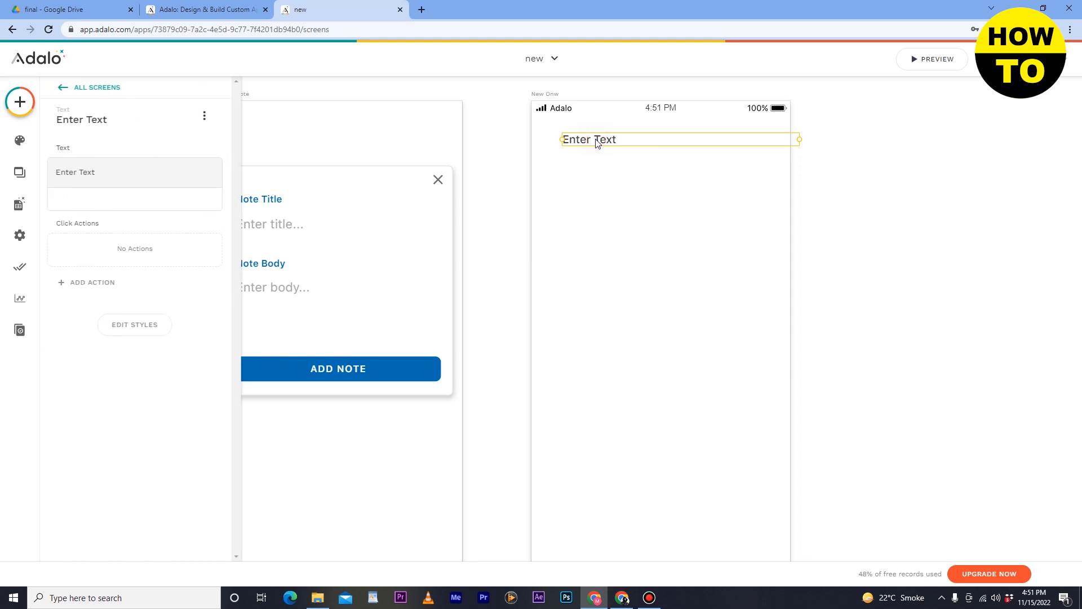
left_click(623, 138)
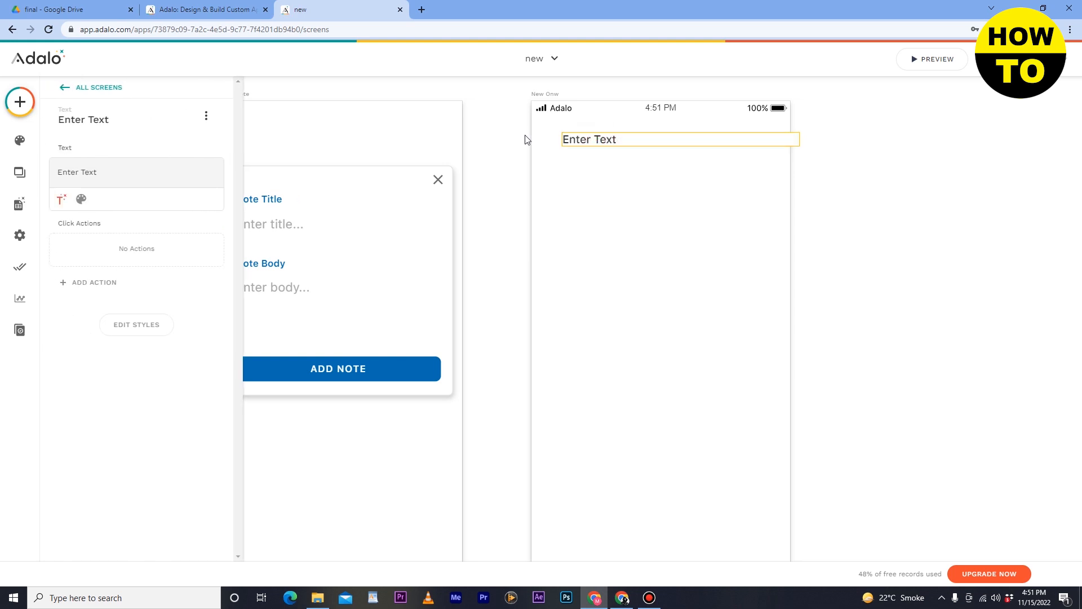
key("ctrl+a")
type("=")
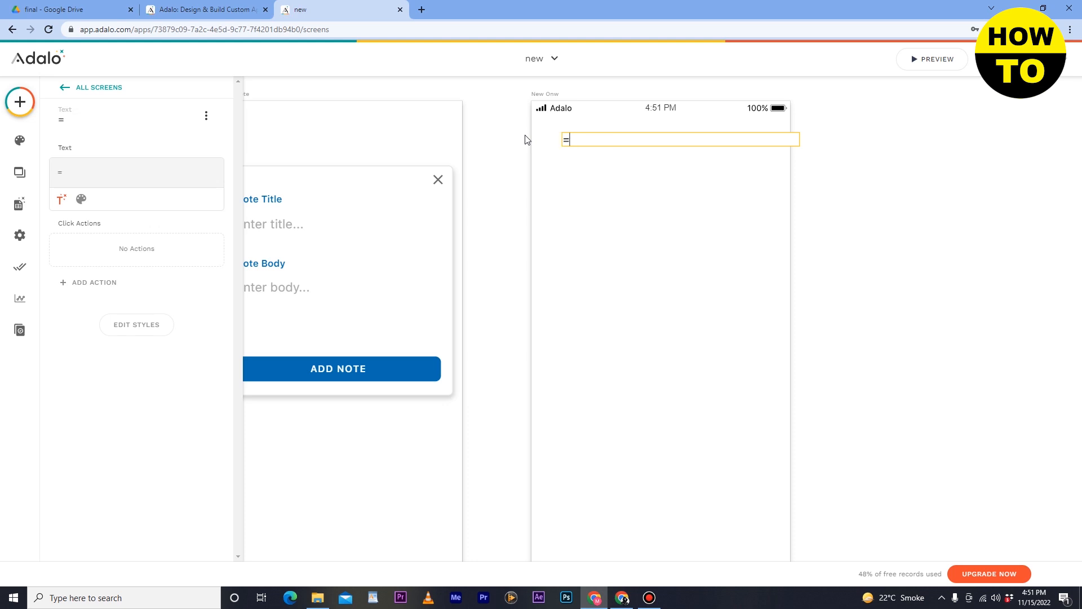
key("BackSpace")
type("new logo builder")
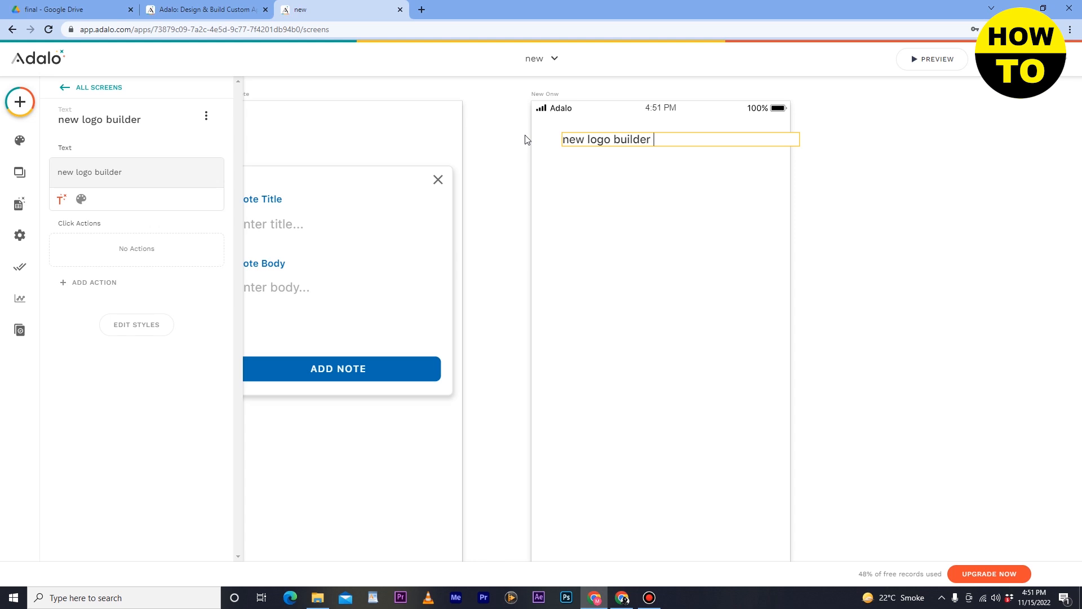
type(" app")
left_click(564, 137)
key("Delete")
type("N")
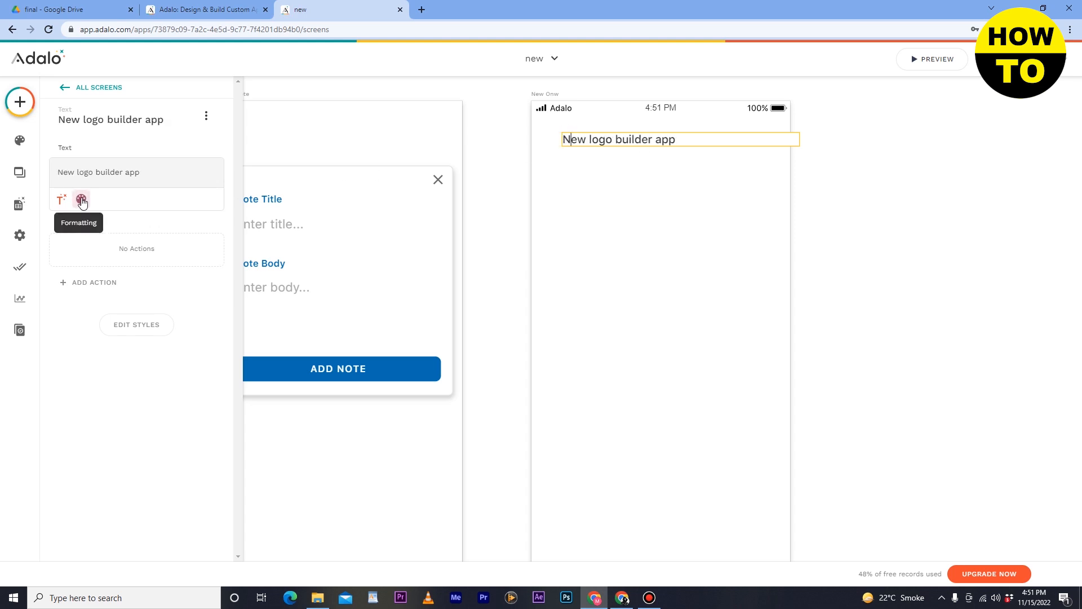
- Format the "New logo builder app" text with the Oswald font and centre alignment
left_click(82, 200)
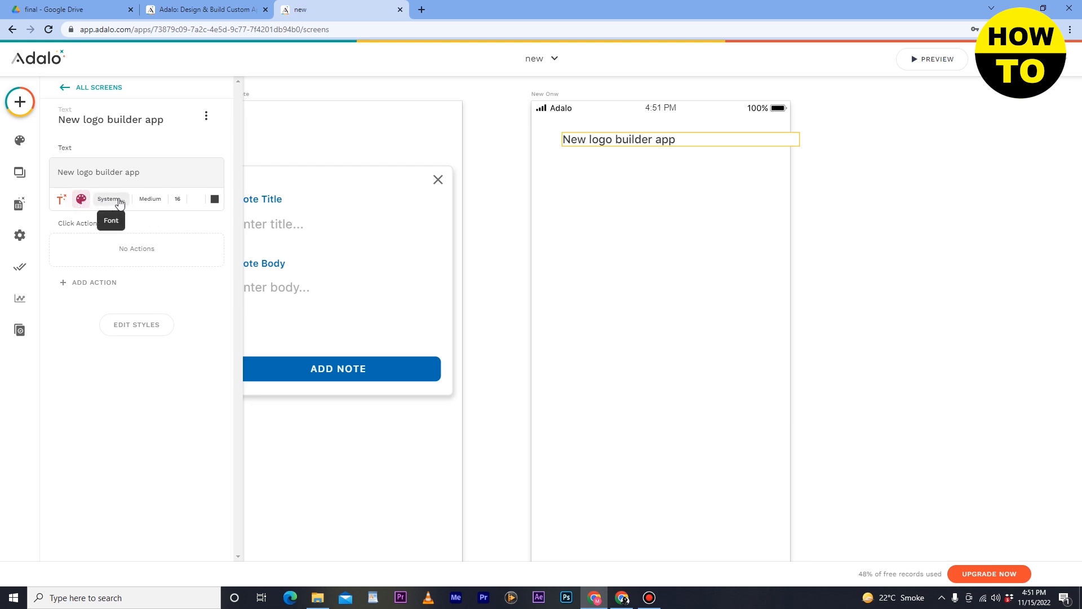
left_click(120, 202)
left_click(121, 230)
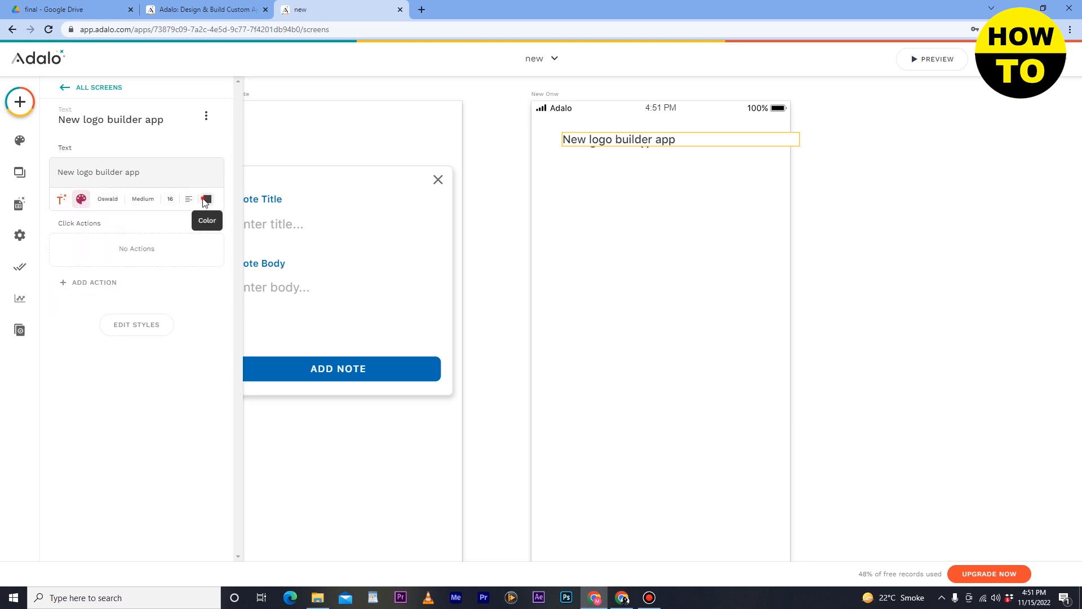
left_click(192, 204)
left_click(181, 249)
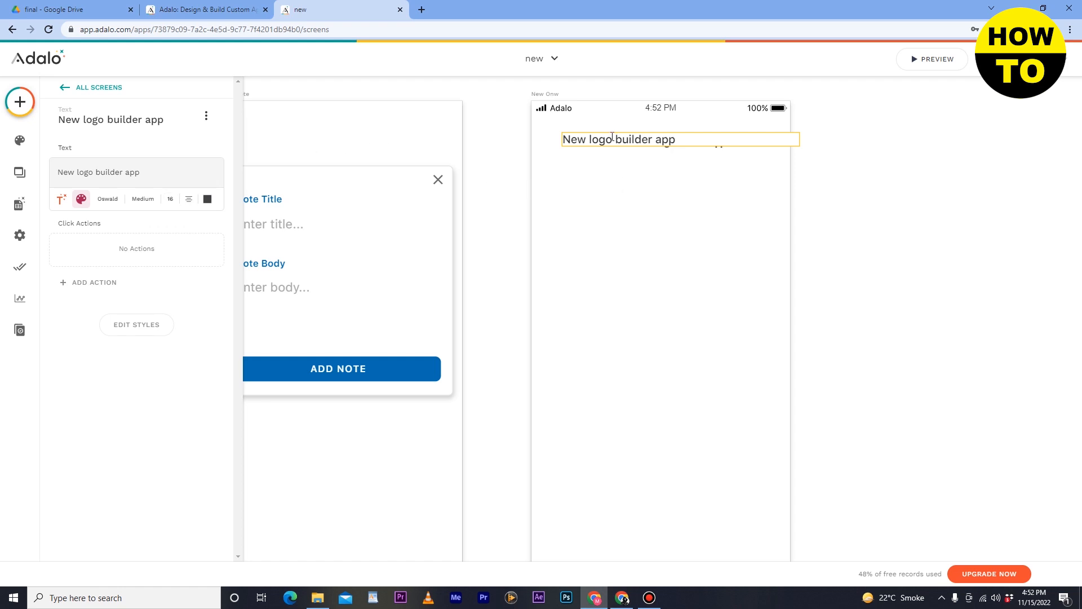
- Move the "New logo builder app" text to the left, nearer the middle of the New Onw screen
left_click(30, 105)
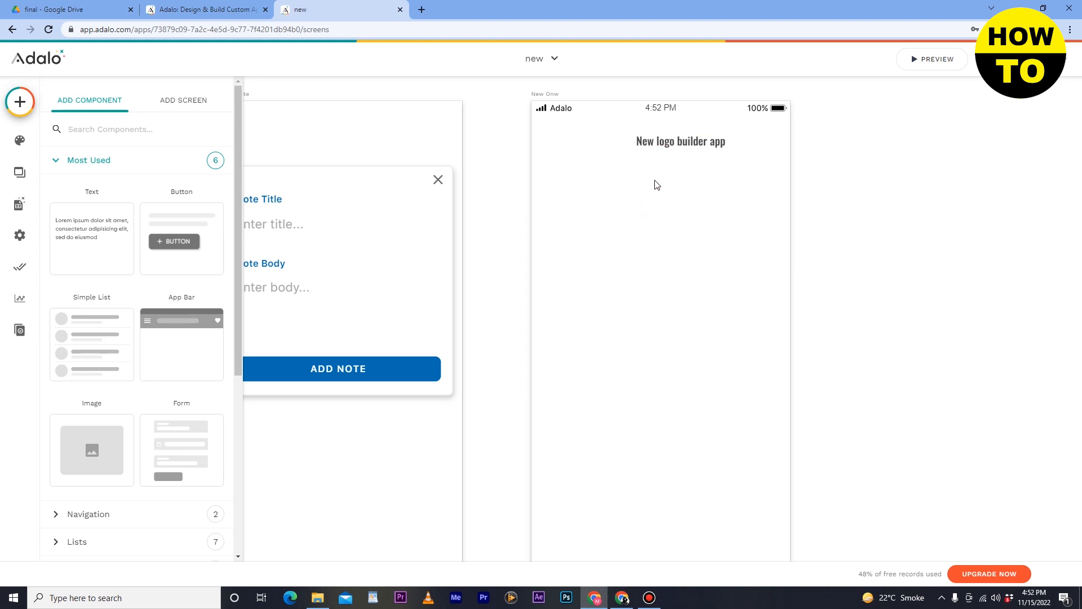
left_click(653, 144)
left_click_drag(653, 146, 607, 146)
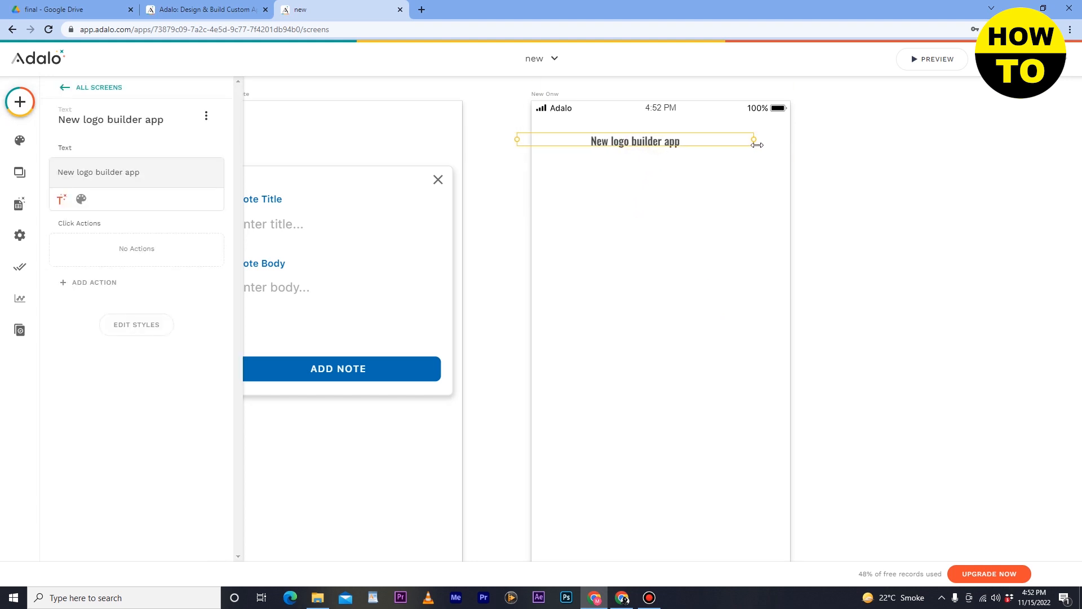
- Widen the "New logo builder app" text past the New Onw screen's right edge and shift it slightly left to centre it
left_click_drag(753, 141, 803, 142)
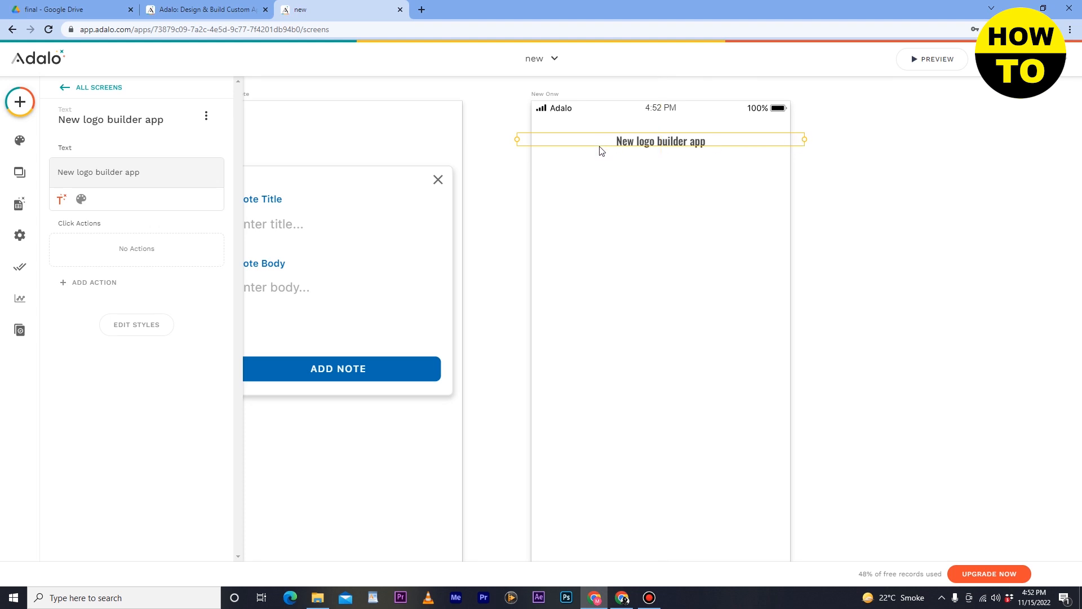
left_click_drag(651, 145, 645, 145)
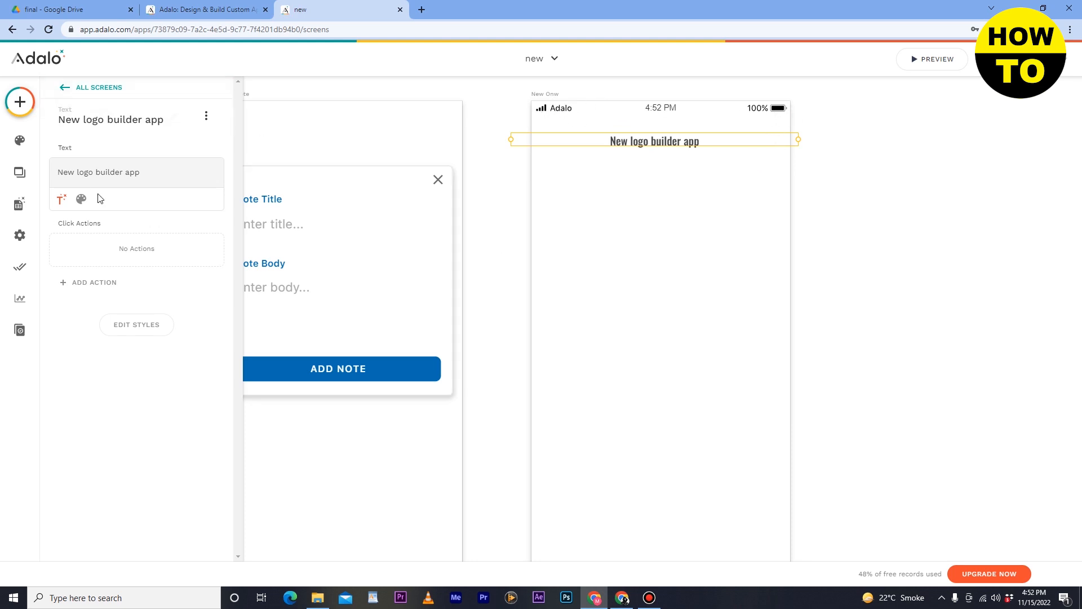
- Add a Button component below the "New logo builder app" text on the New Onw screen
left_click(31, 106)
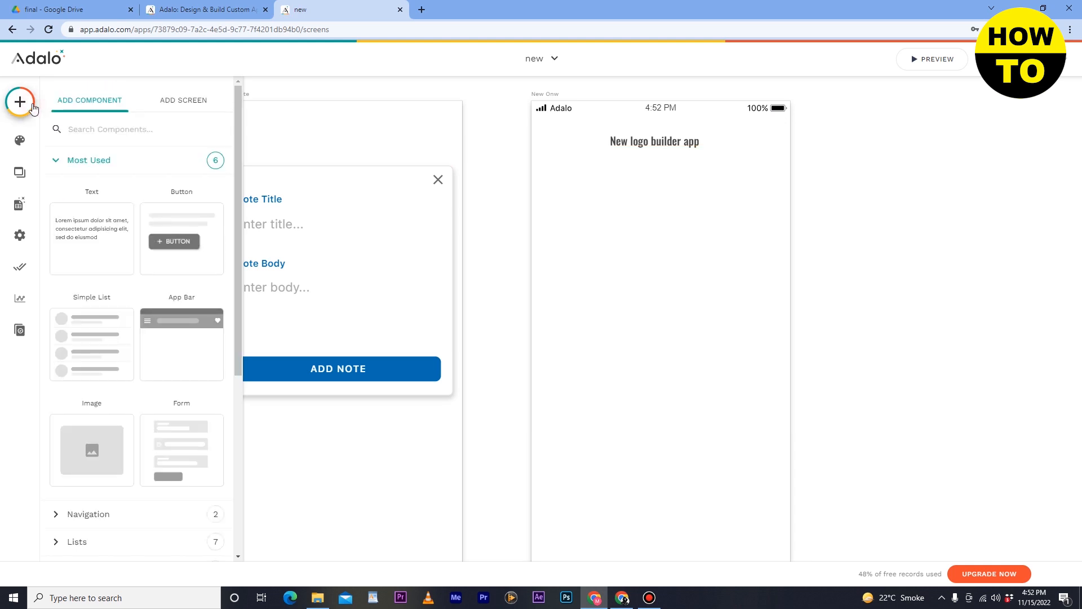
left_click_drag(172, 228, 170, 227)
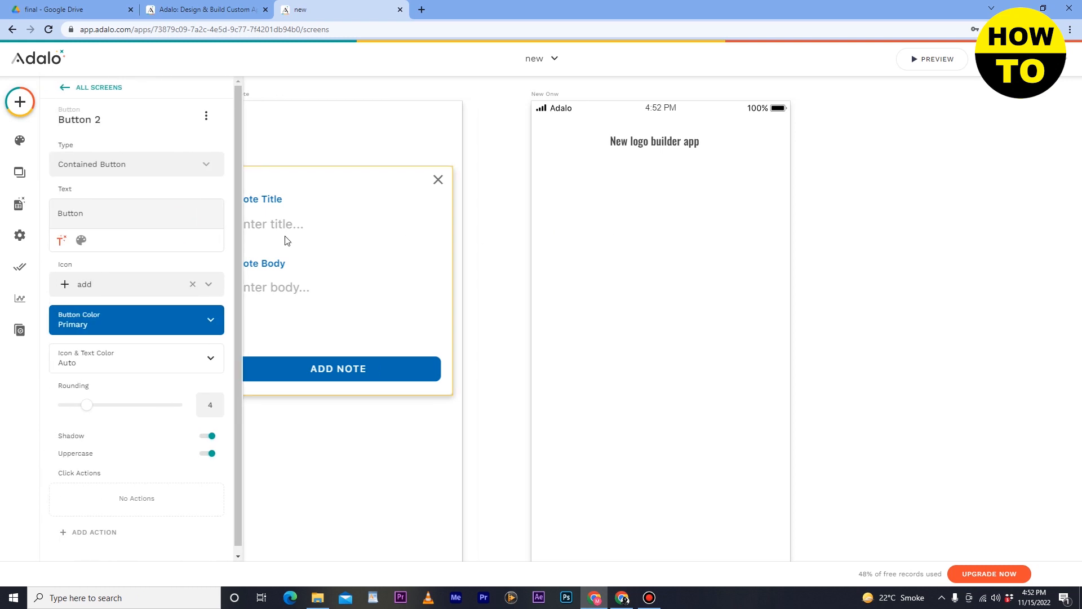
left_click(586, 172)
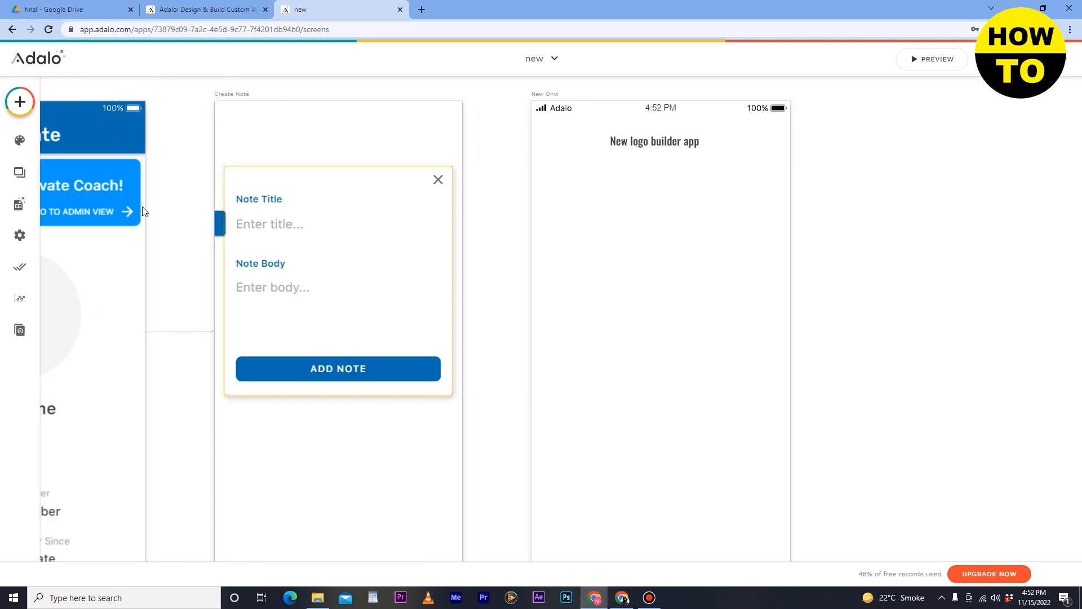
left_click(20, 101)
left_click_drag(169, 245, 751, 188)
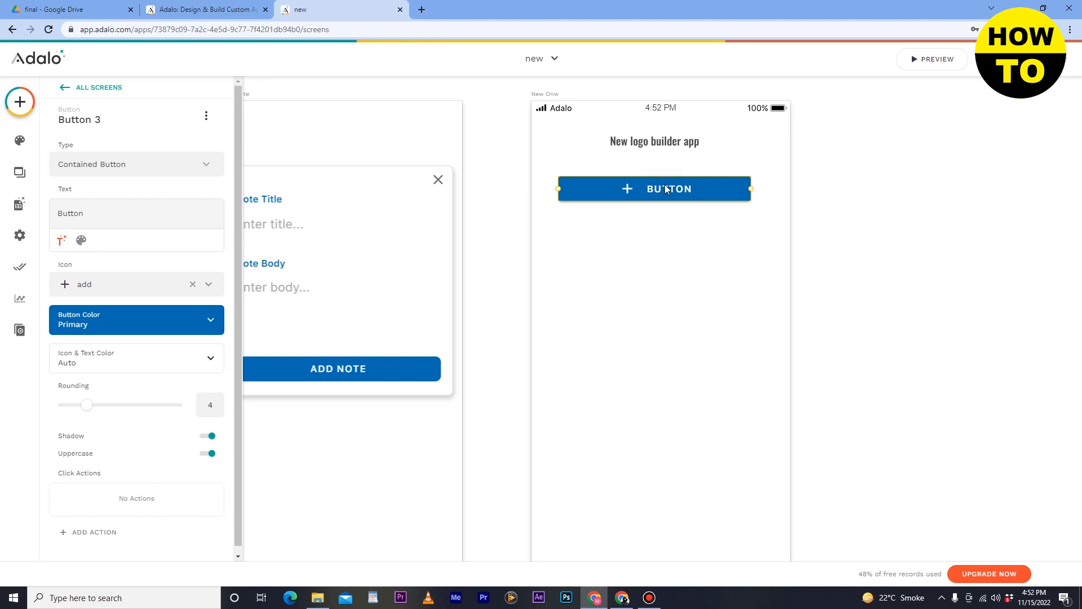
- Change the new button's text to "click", keeping the Contained Button type
double_click(97, 209)
left_click(81, 240)
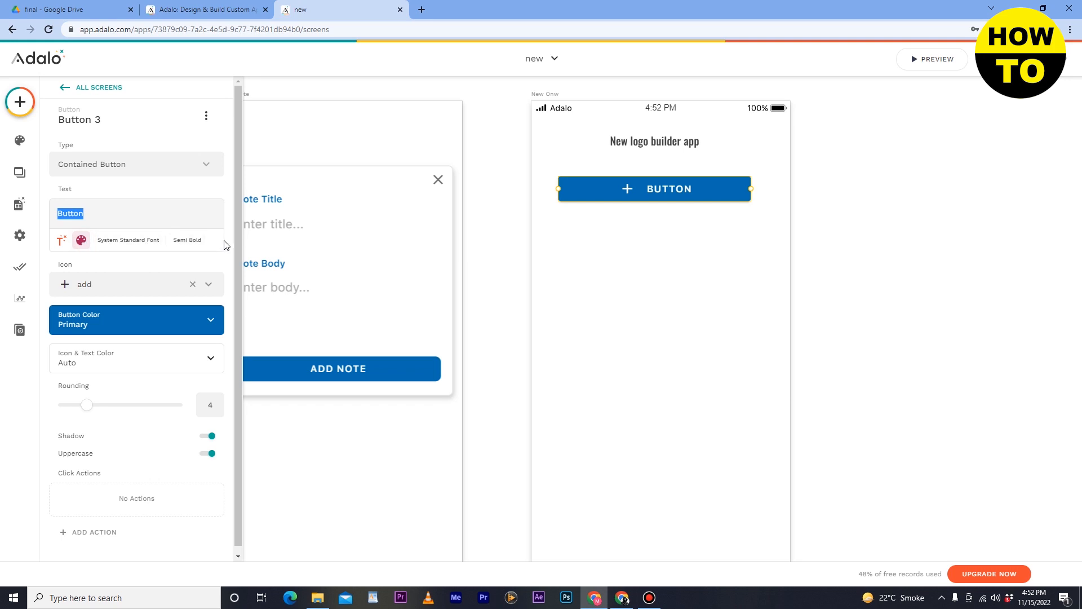
left_click(112, 168)
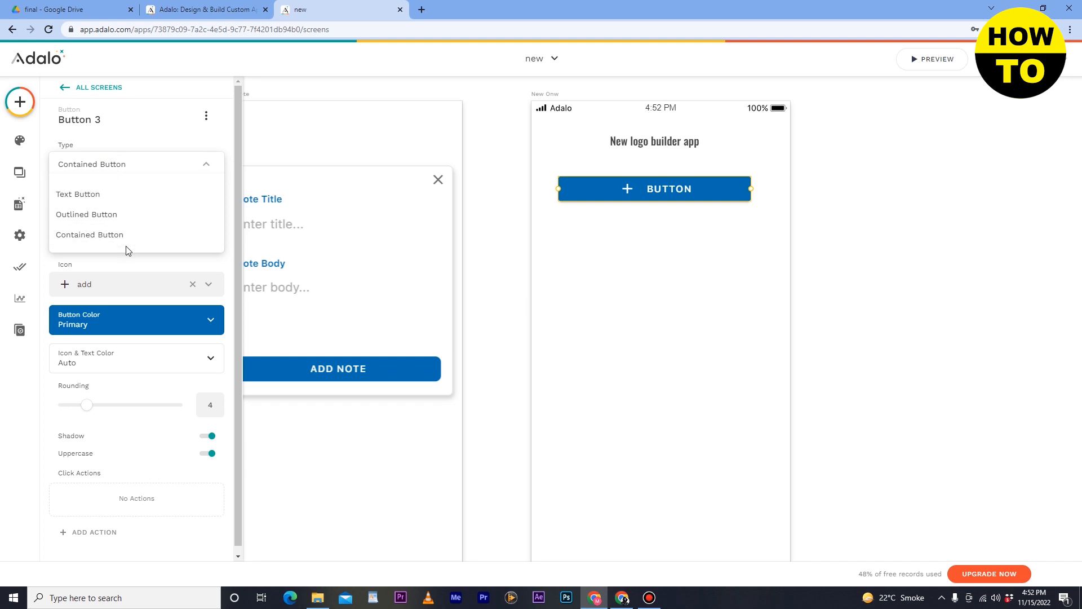
left_click(160, 261)
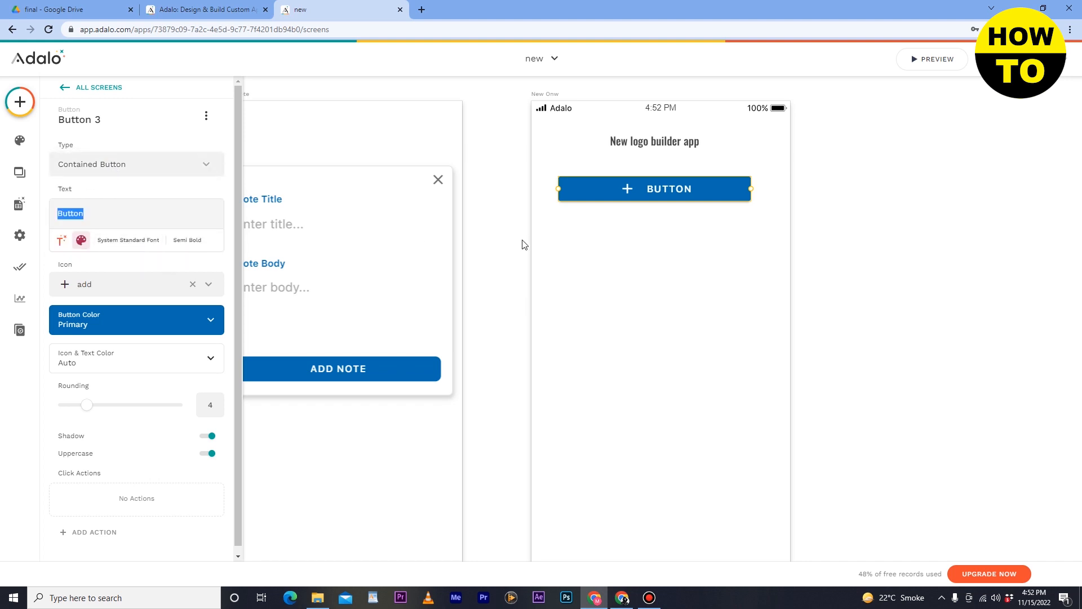
double_click(138, 215)
type("click")
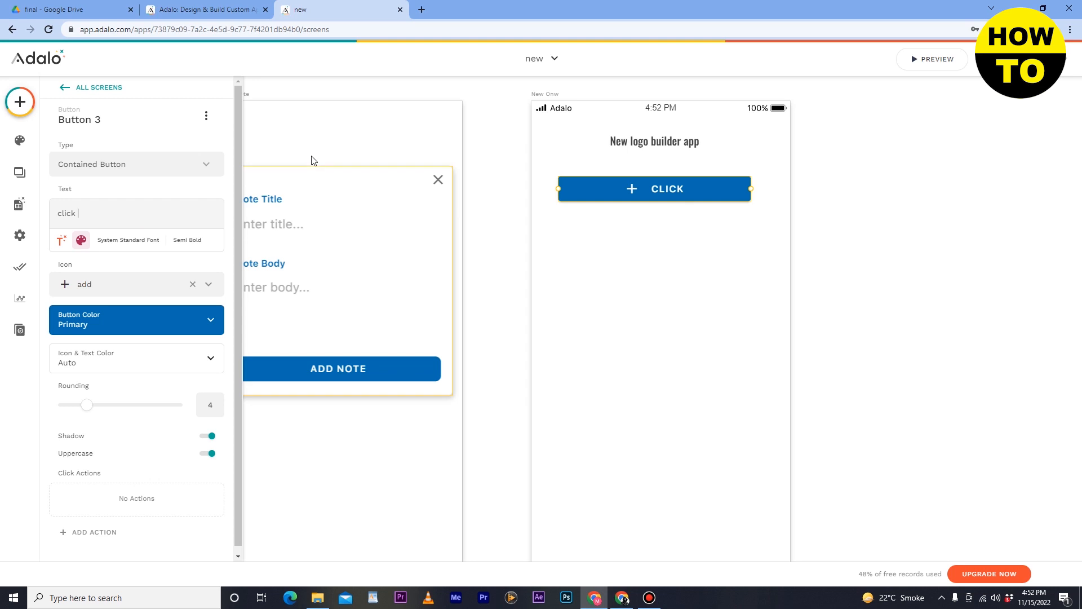
left_click(318, 142)
- Add a Simple List component below the click button and view the collections available for it
left_click(20, 102)
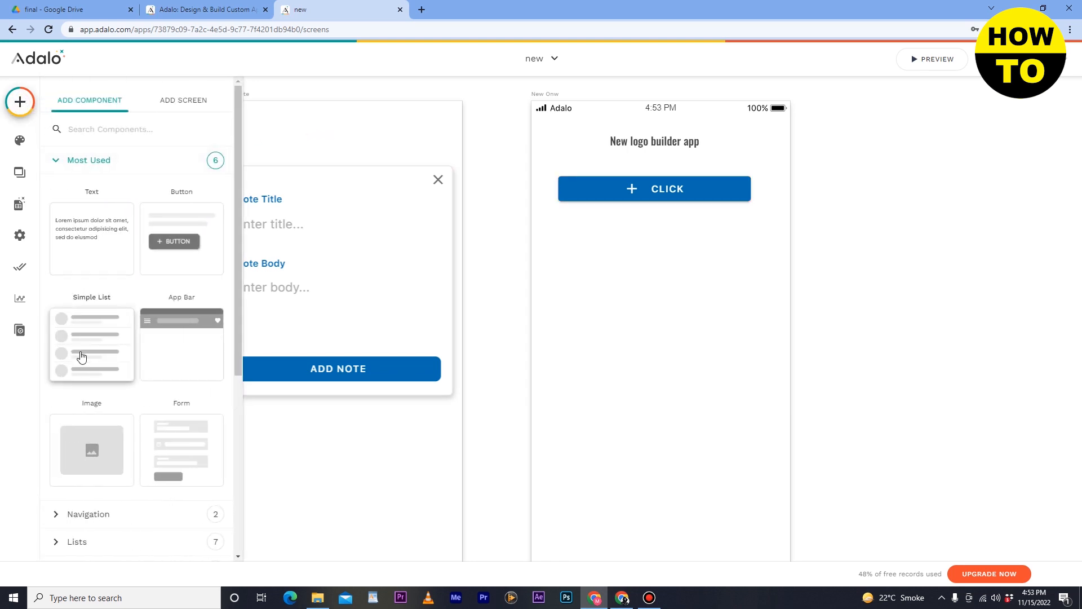
left_click_drag(82, 356, 679, 300)
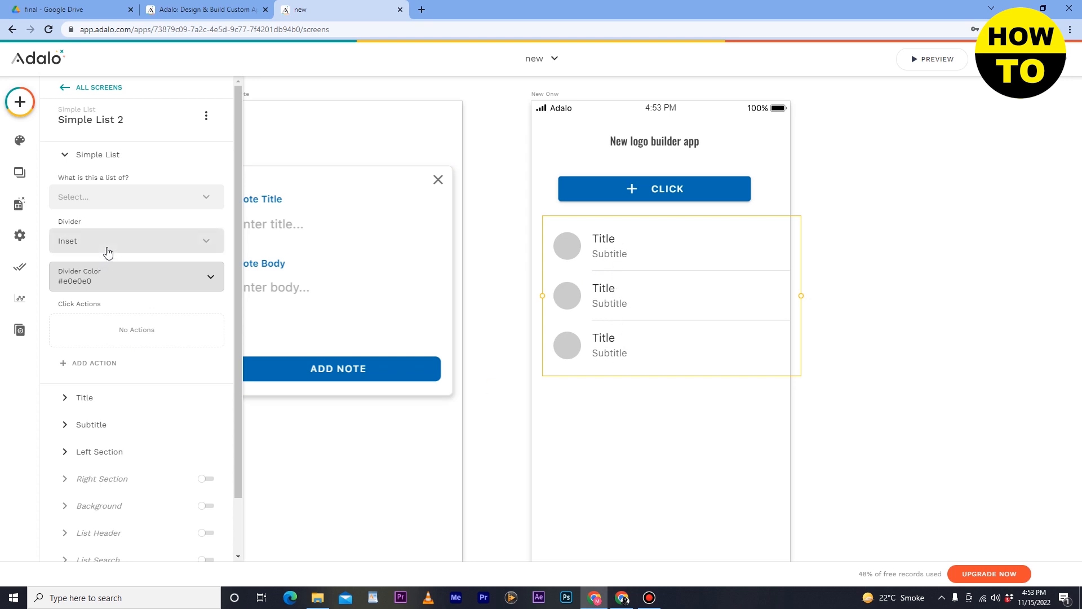
left_click(117, 197)
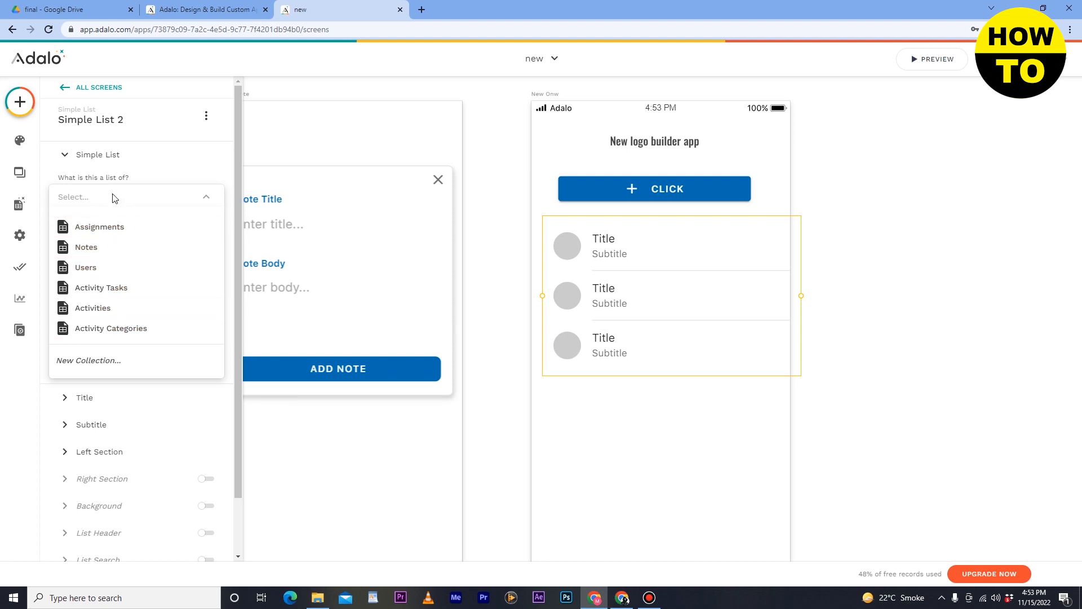
left_click(637, 254)
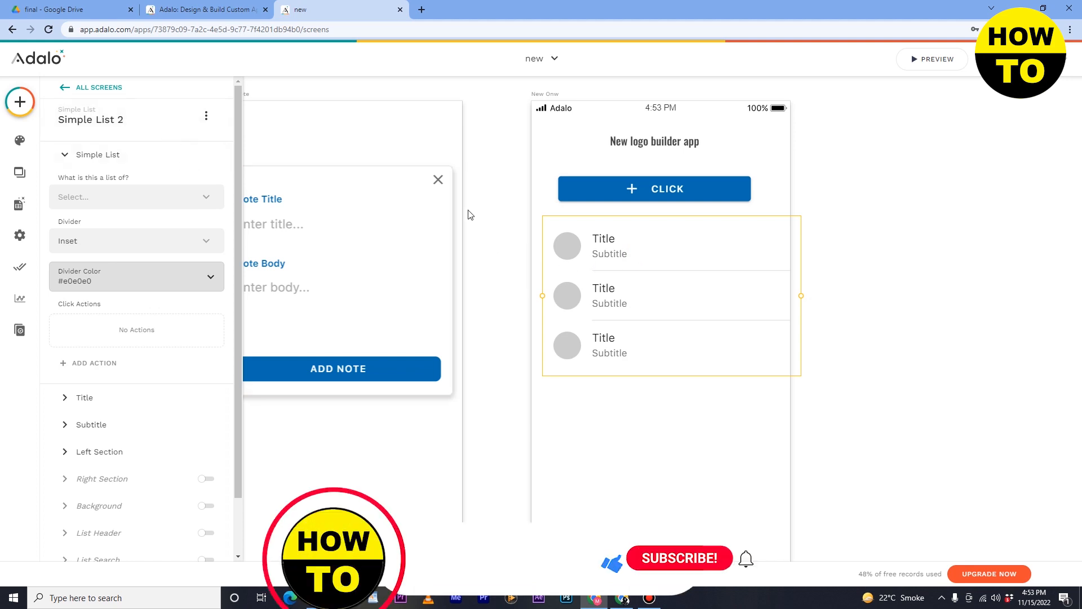
right_click(693, 237)
left_click(672, 238)
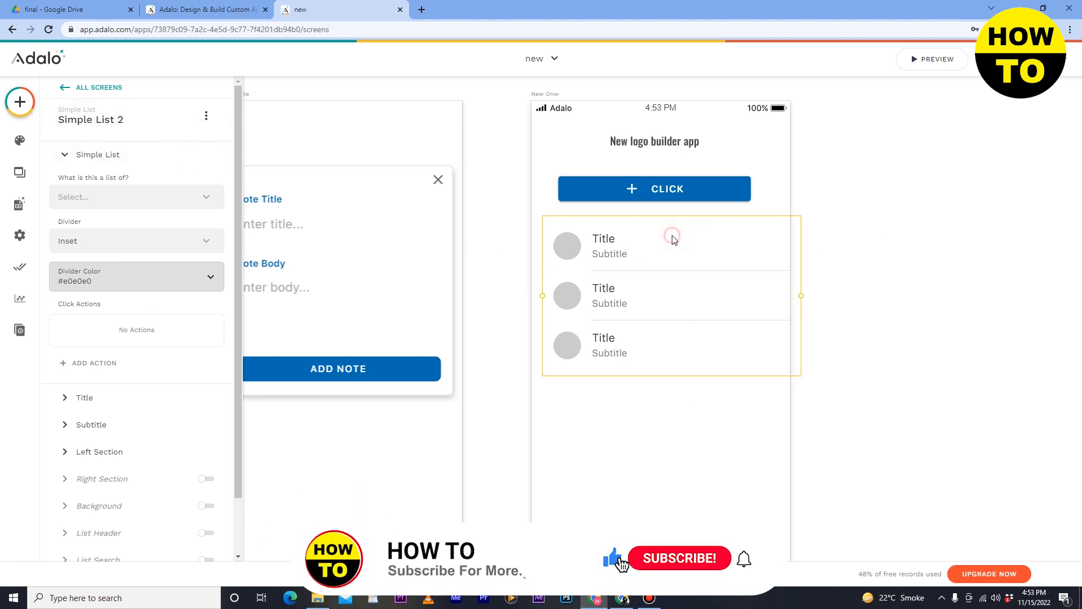
- Add an App Bar component across the top of the New Onw screen
left_click(19, 103)
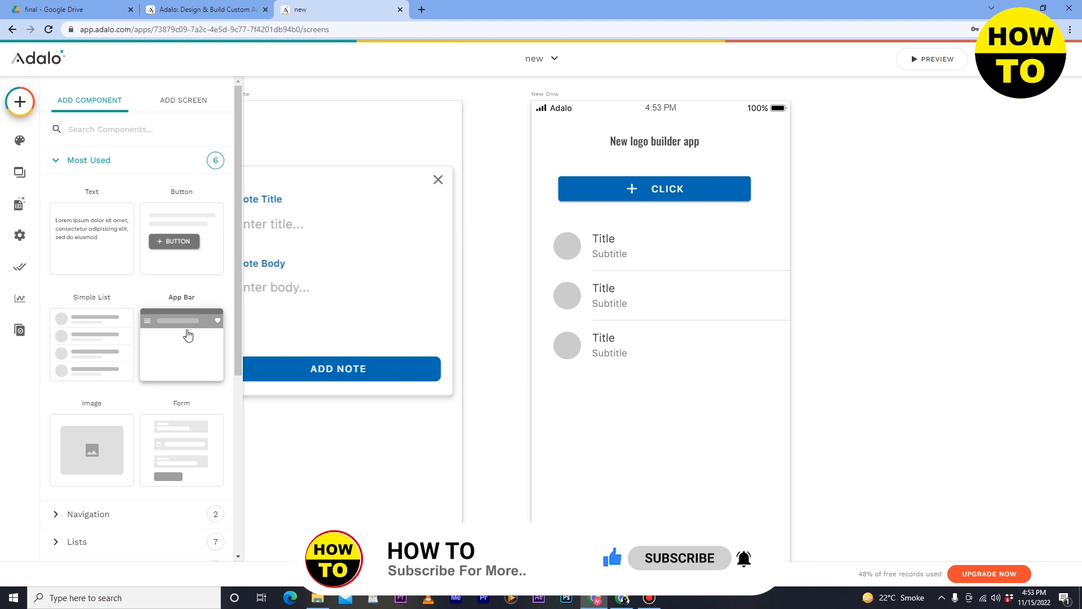
left_click_drag(188, 335, 551, 174)
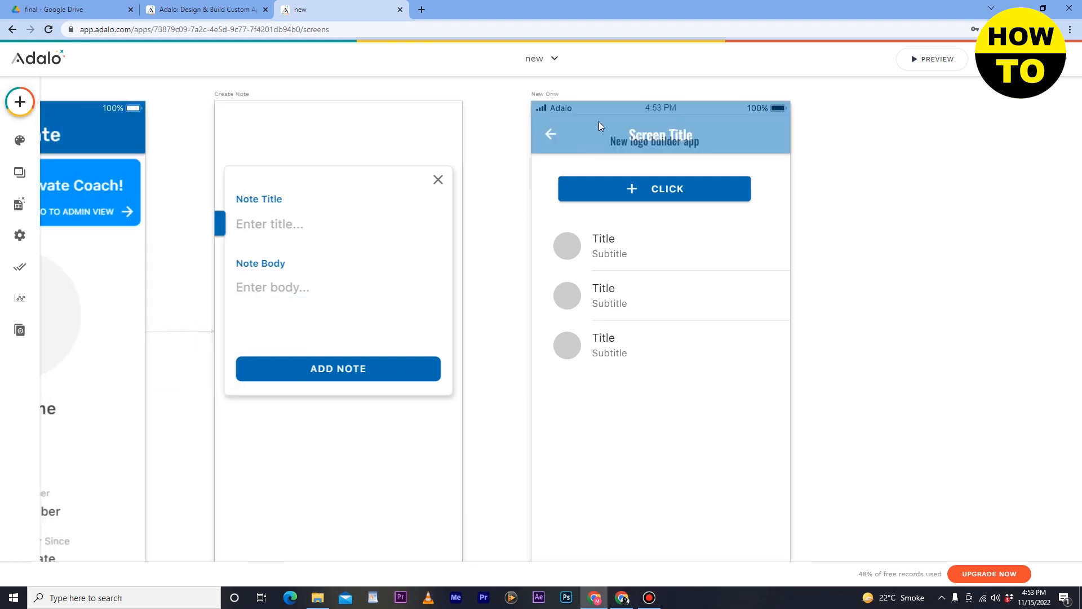
left_click_drag(599, 120, 598, 120)
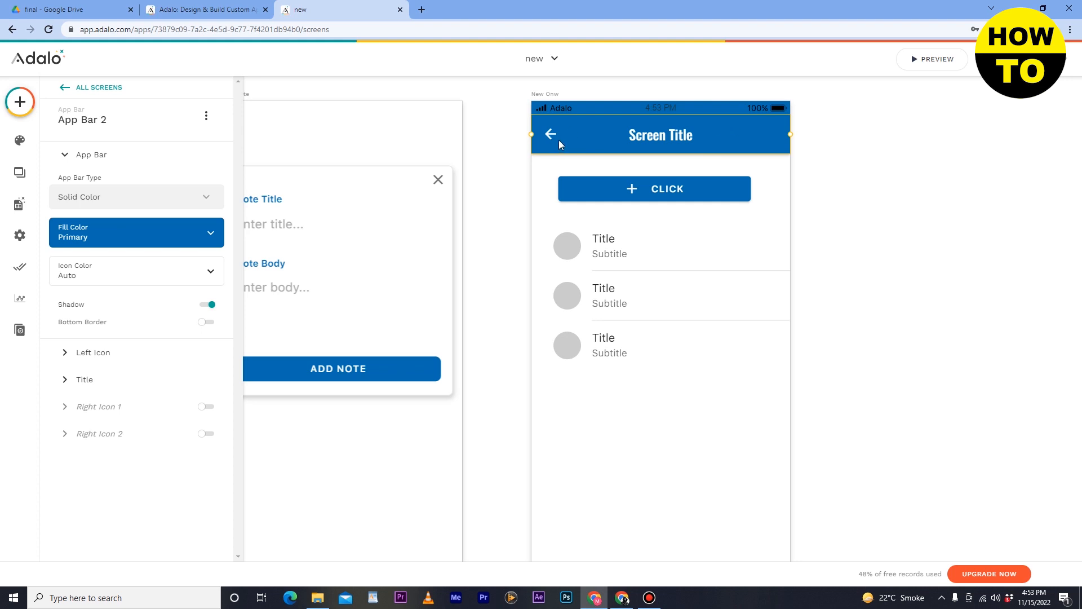
- Set the app bar type to Translucent and its base translucent color to Secondary
left_click(161, 202)
left_click(119, 230)
left_click(172, 212)
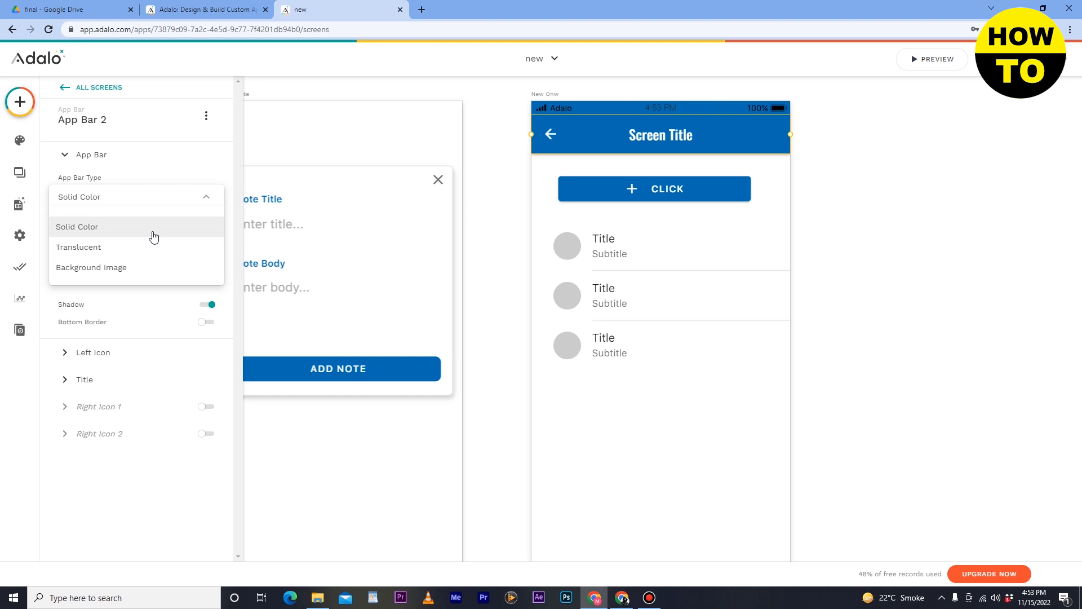
left_click(153, 244)
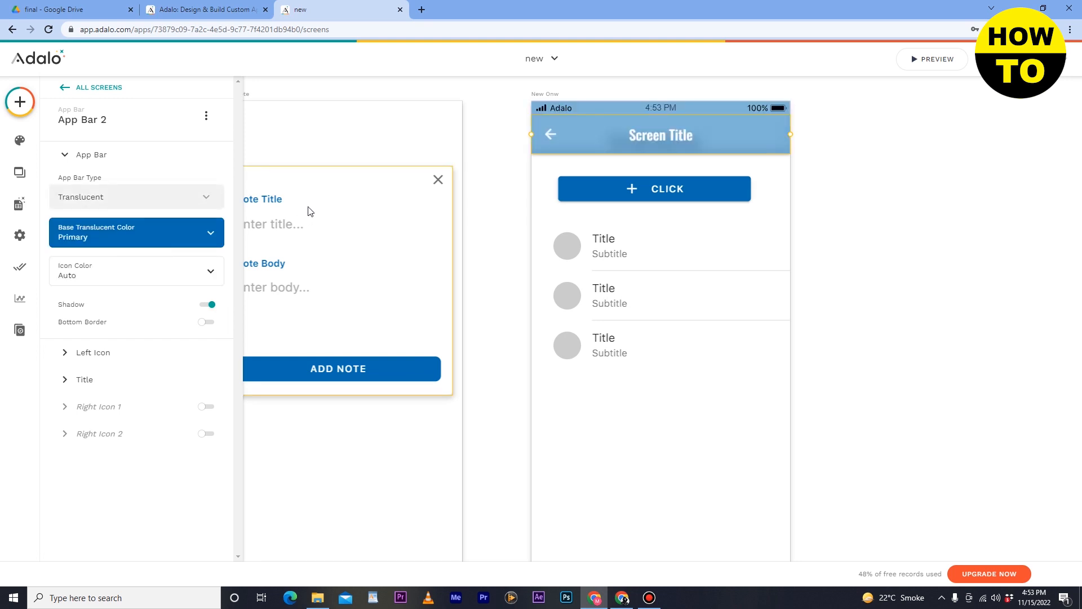
left_click(186, 236)
left_click(179, 290)
left_click(153, 416)
left_click(361, 269)
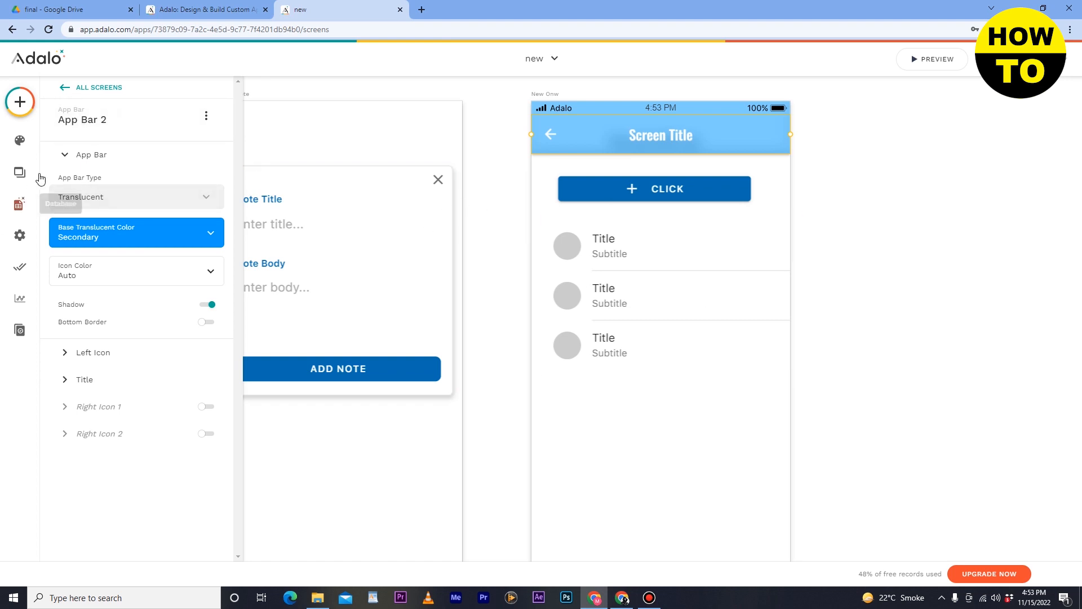
- Add an Image component beneath the list on the New Onw screen and align it with the screen's side edges
left_click(20, 103)
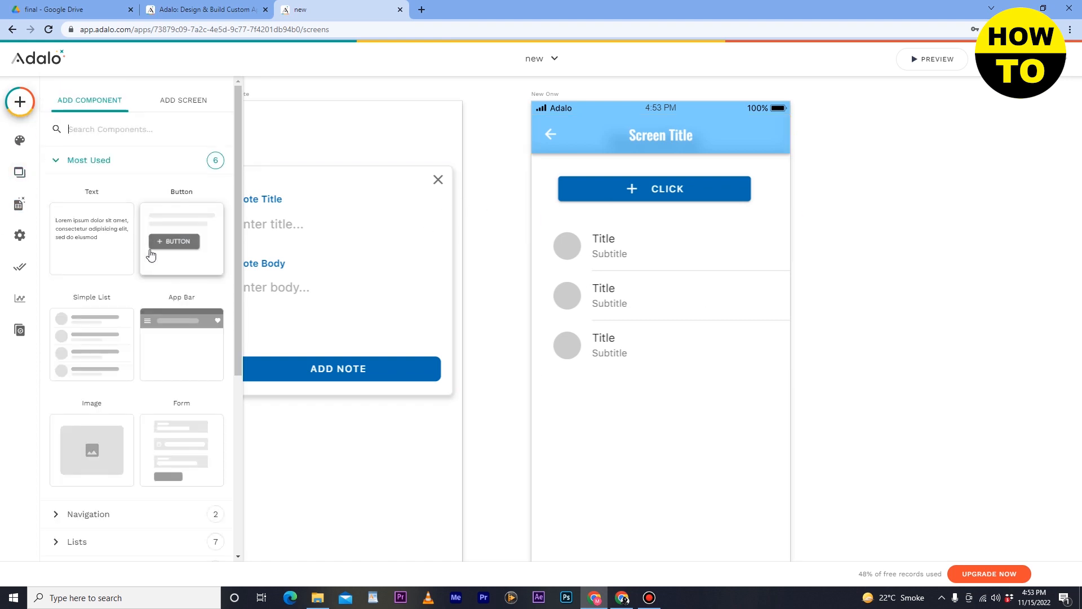
scroll(123, 287, "down", 2)
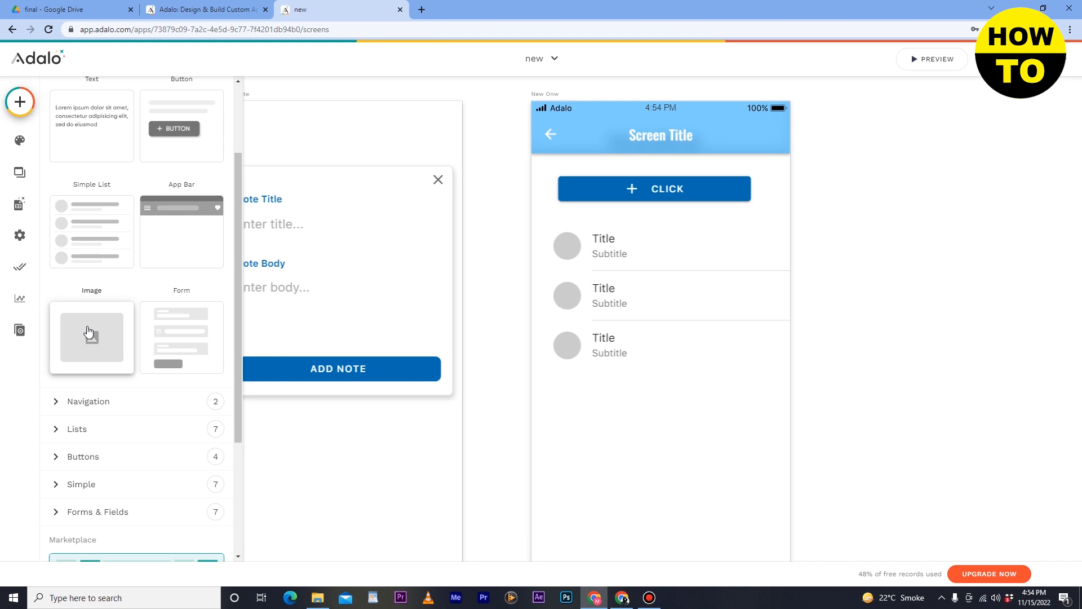
left_click_drag(99, 316, 667, 434)
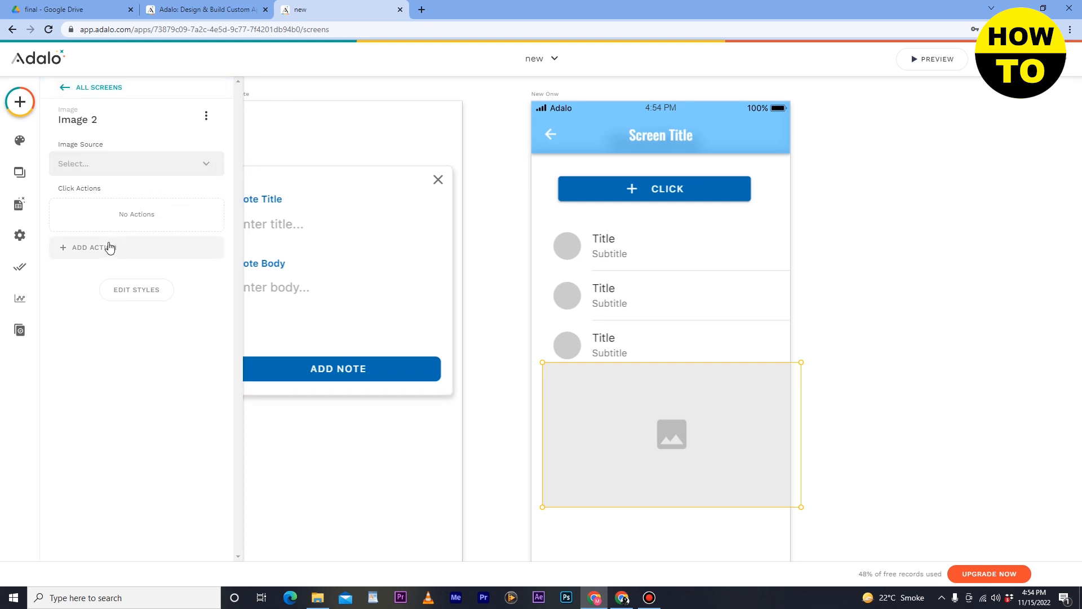
left_click_drag(664, 431, 654, 427)
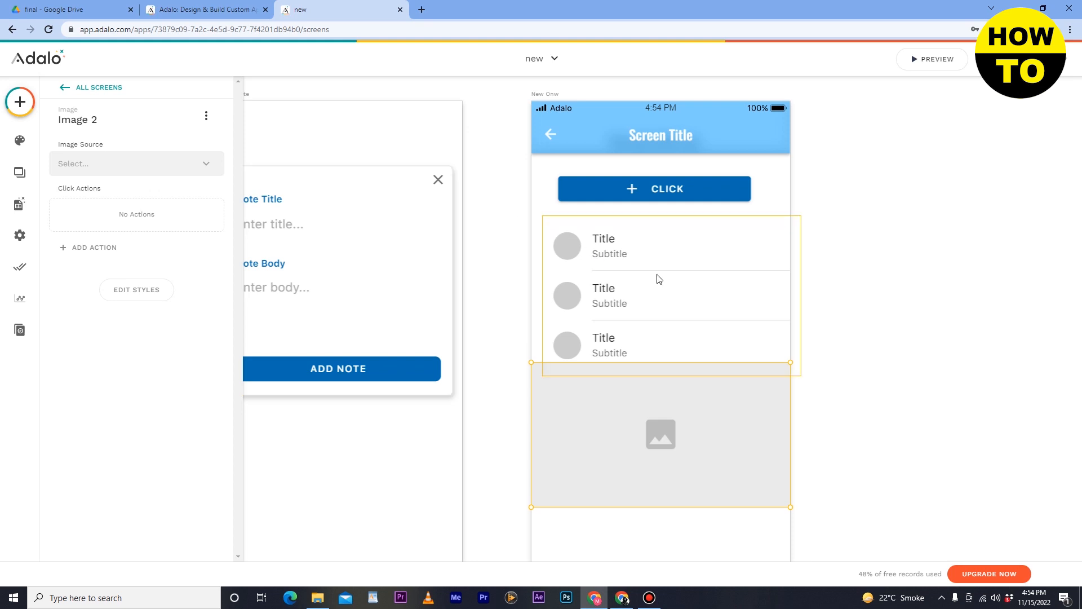
- Add a click action to the click button that creates a Note in the Notes collection
left_click(646, 191)
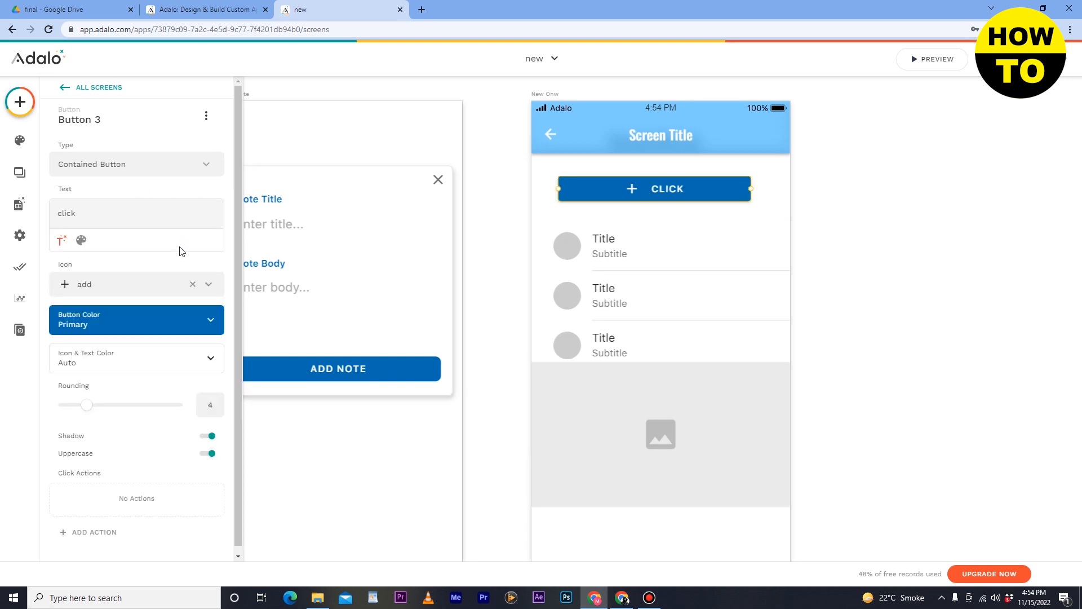
scroll(177, 316, "down", 1)
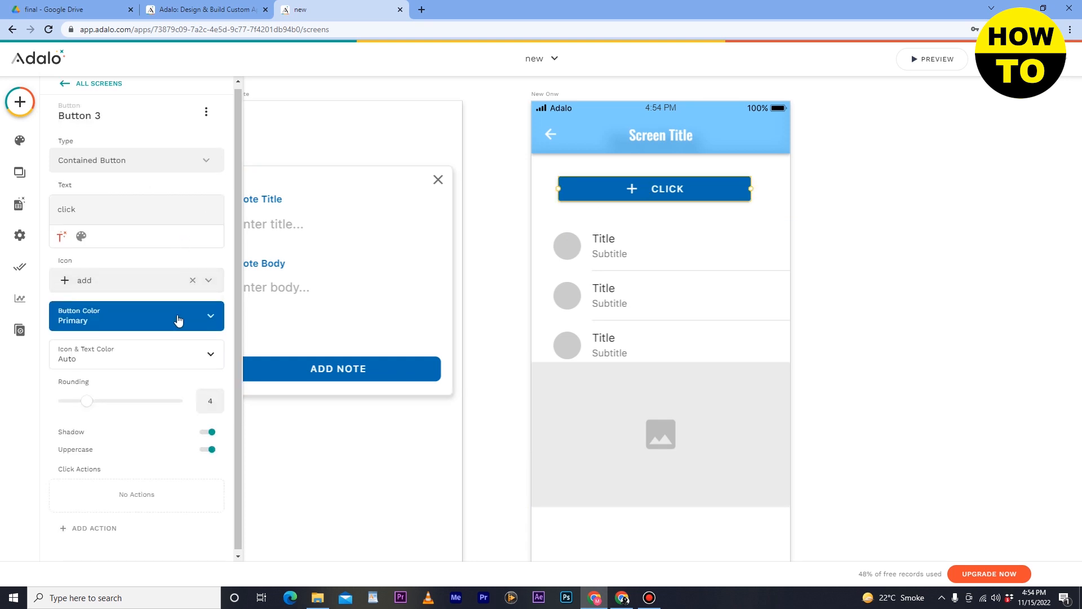
left_click(100, 532)
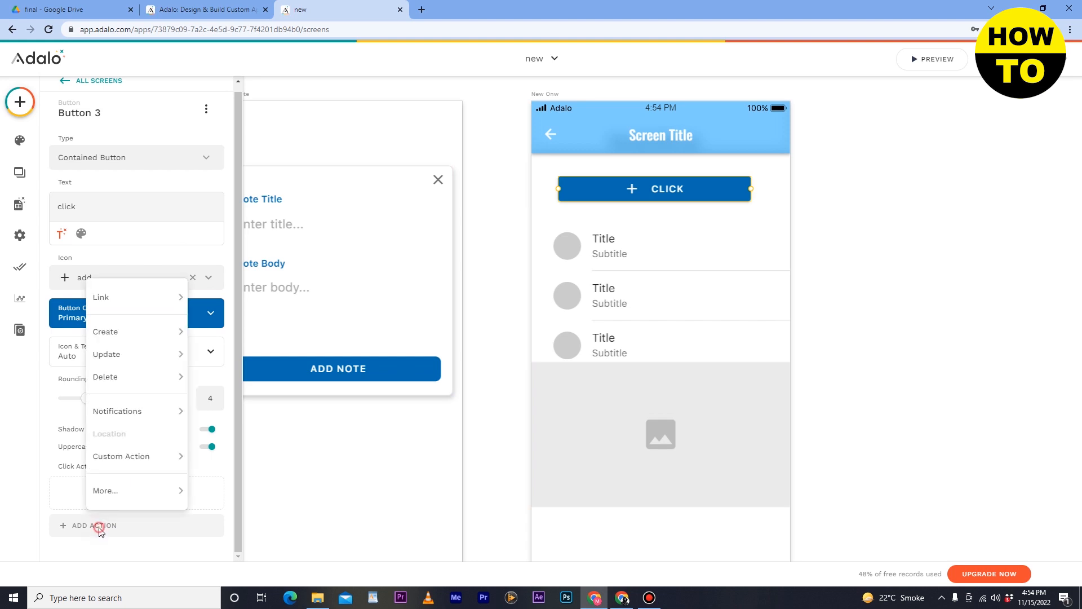
mouse_move(115, 331)
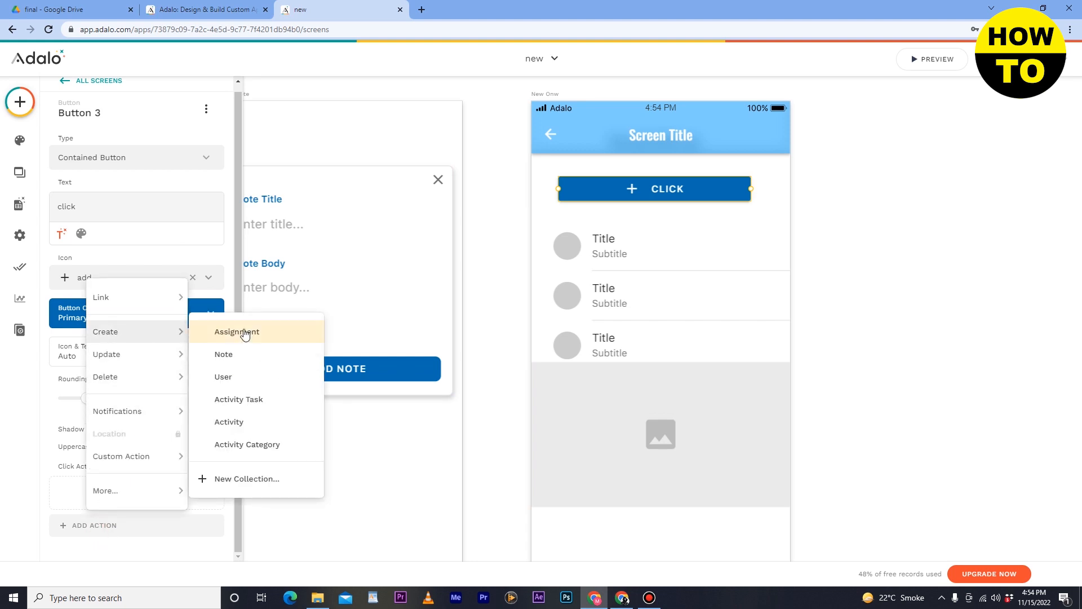
mouse_move(153, 359)
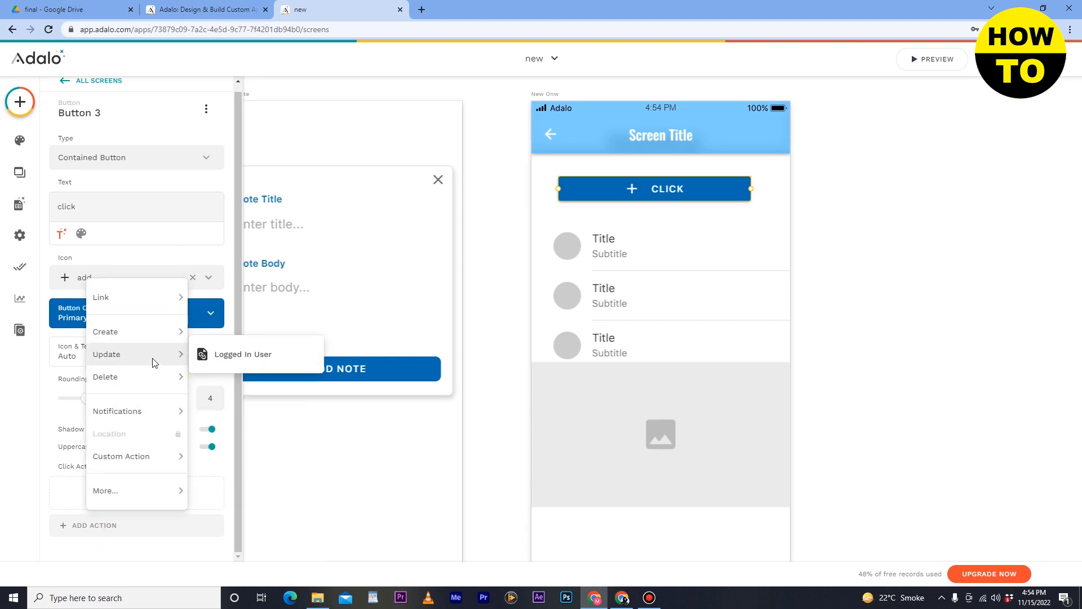
mouse_move(151, 501)
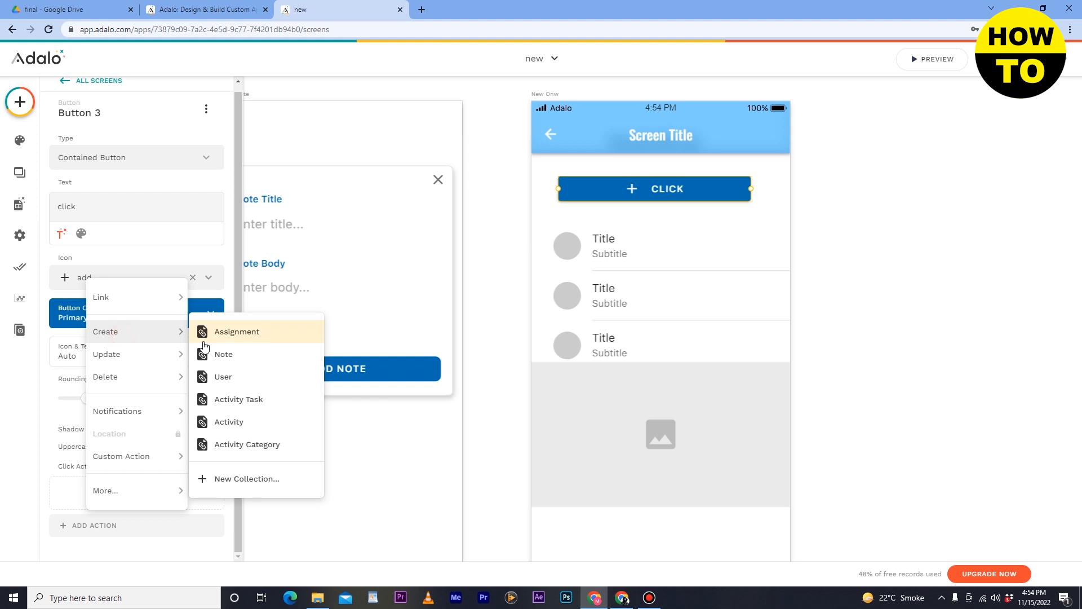
left_click(213, 354)
scroll(118, 501, "down", 5)
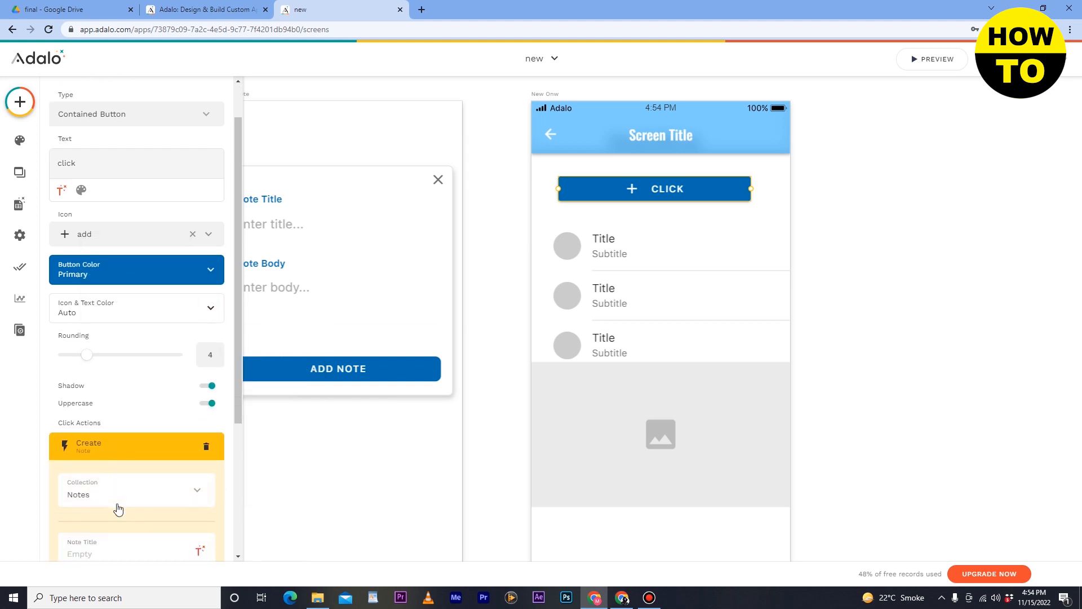
scroll(135, 403, "up", 5)
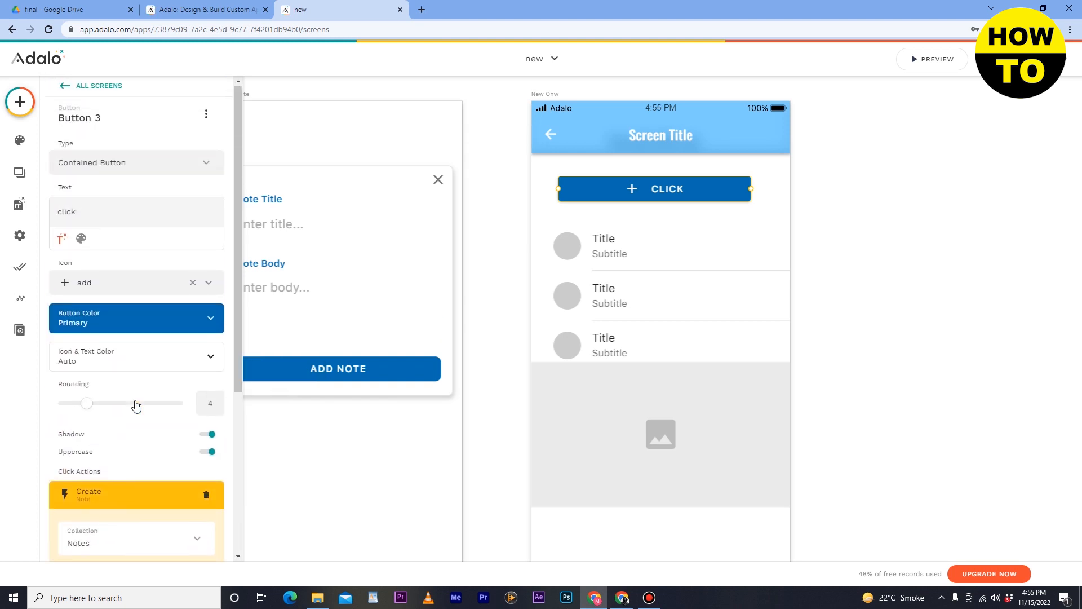
- Browse the component library, examining the most used components and the Navigation, Lists and Buttons categories
left_click(20, 101)
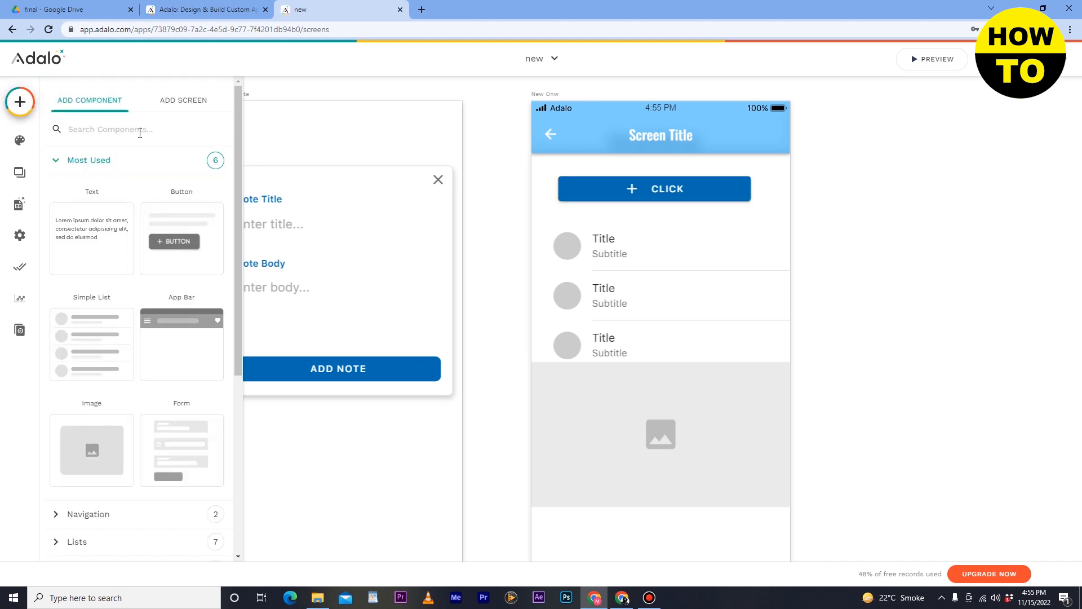
scroll(175, 394, "down", 3)
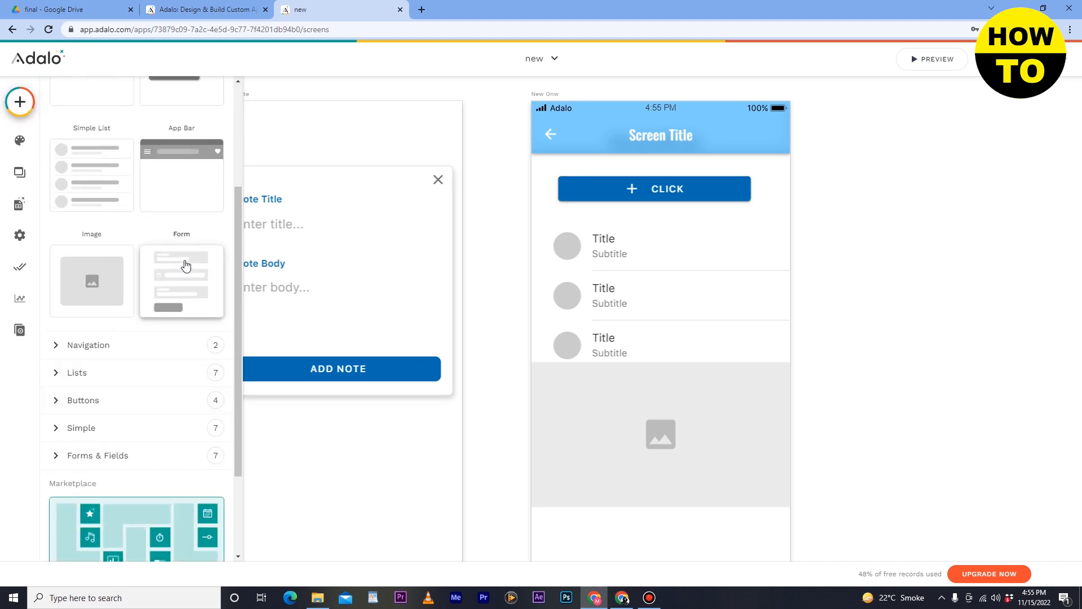
left_click_drag(185, 266, 609, 446)
scroll(608, 441, "down", 1)
scroll(608, 442, "up", 3)
left_click(152, 340)
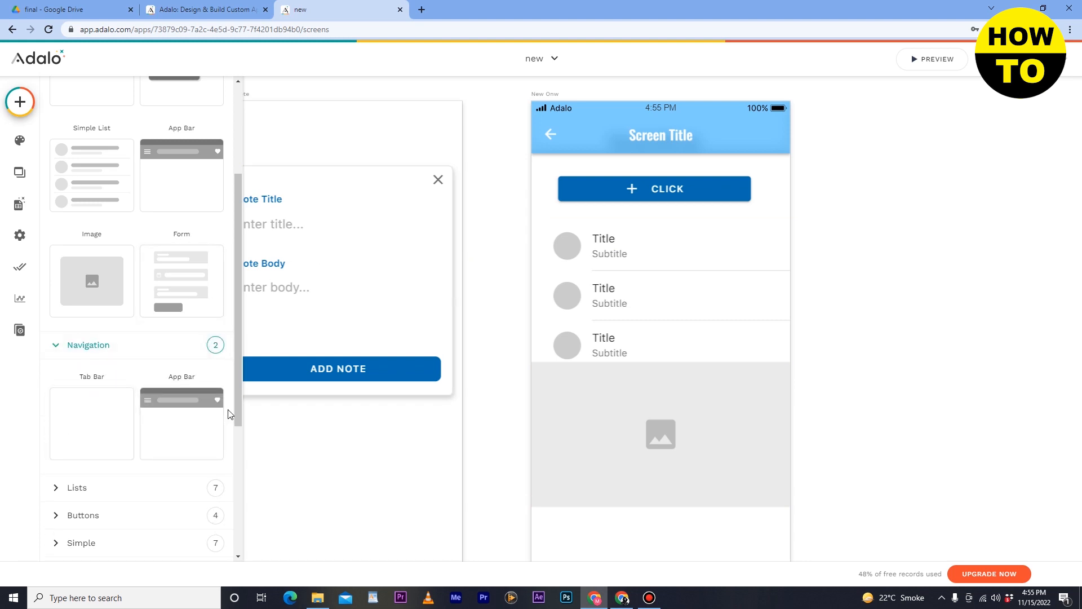
scroll(160, 375, "down", 2)
left_click(116, 383)
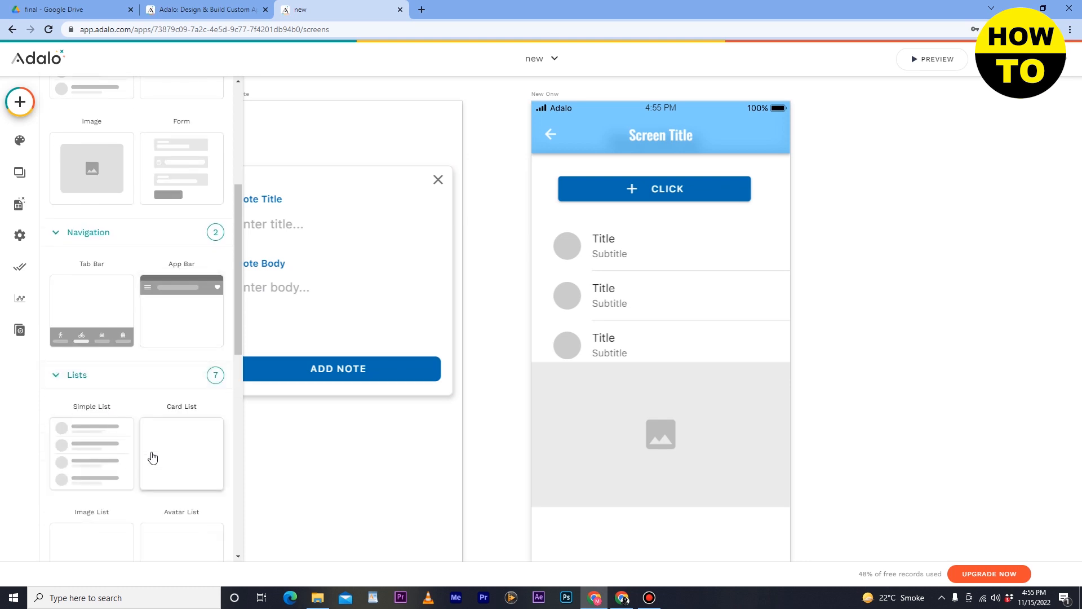
scroll(164, 449, "down", 3)
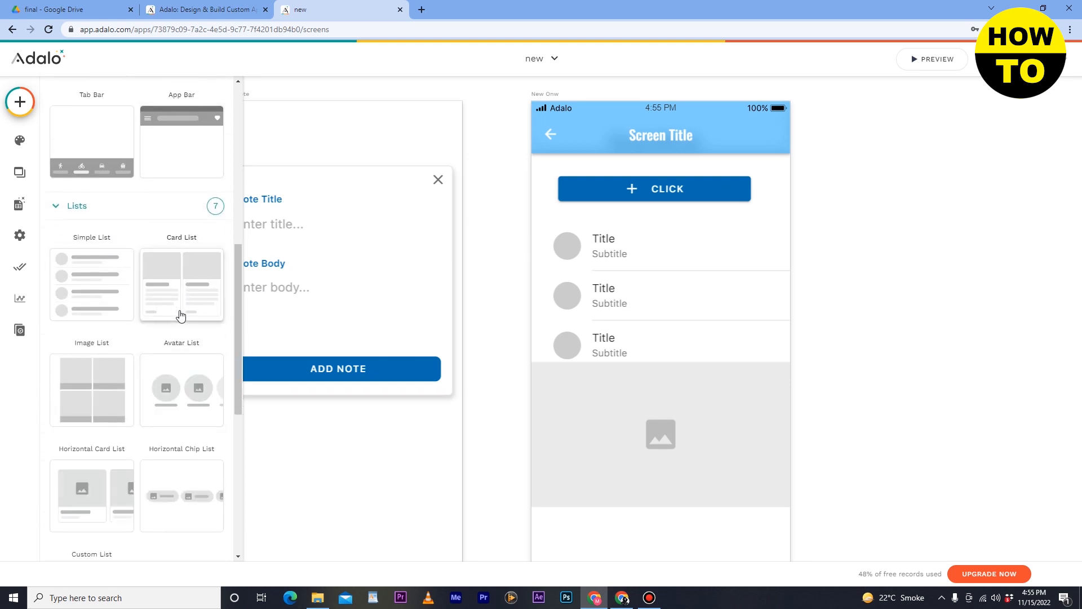
scroll(187, 307, "down", 3)
scroll(181, 315, "down", 3)
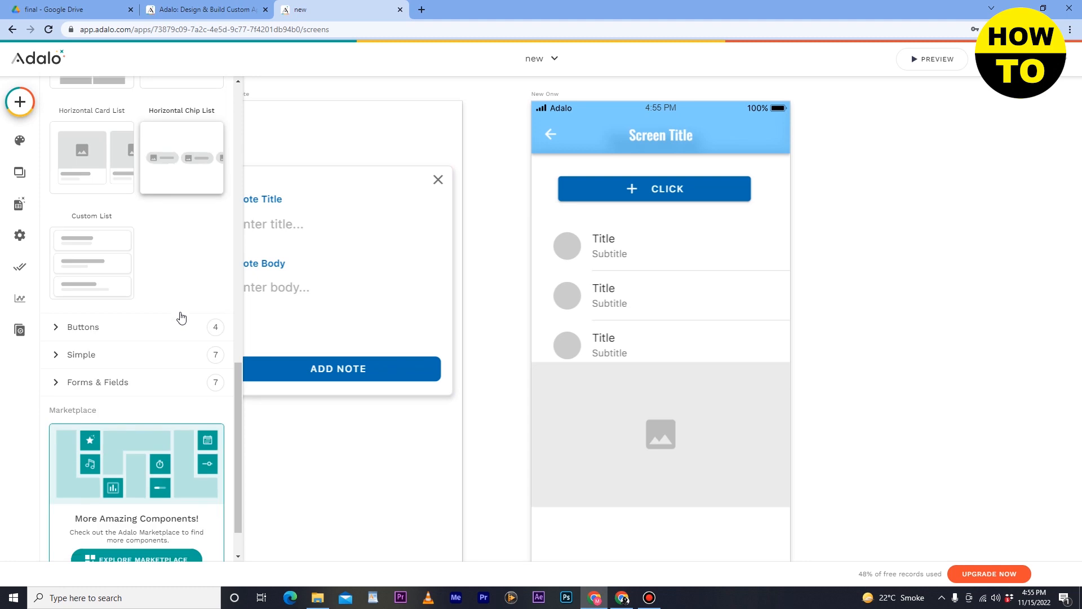
left_click(155, 330)
scroll(212, 402, "down", 3)
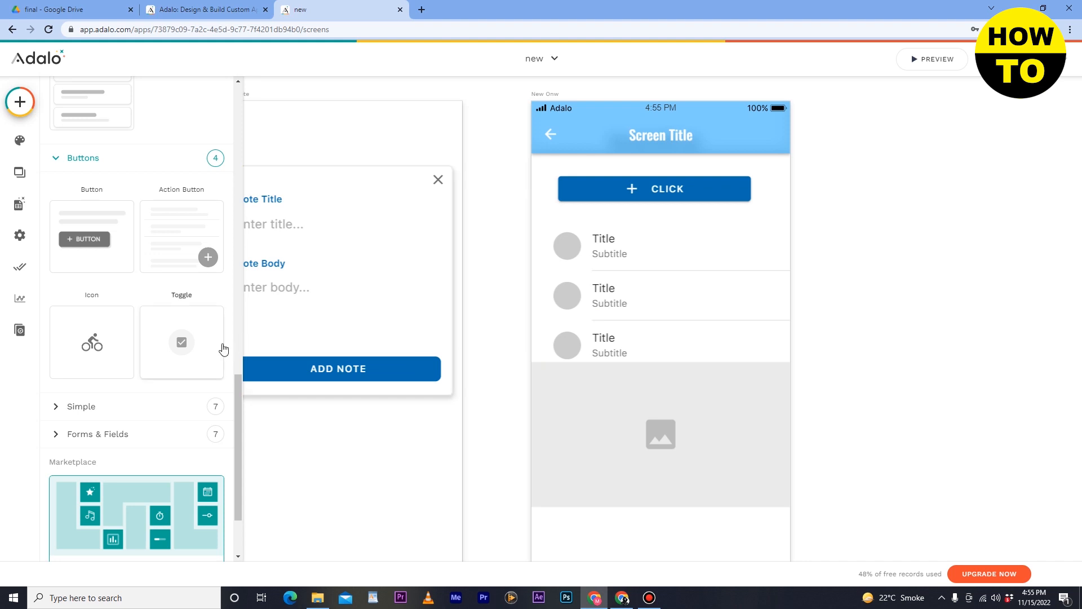
- Add an Ellipse from the Simple components over the right part of the list and resize it into a tall oval
left_click(145, 405)
scroll(196, 362, "down", 3)
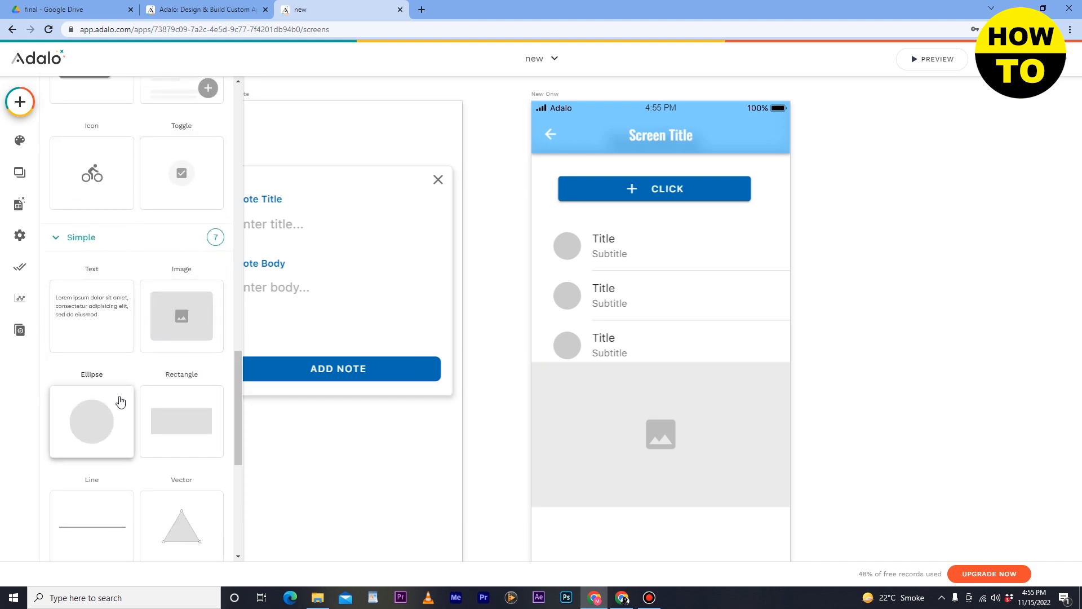
scroll(187, 440, "down", 2)
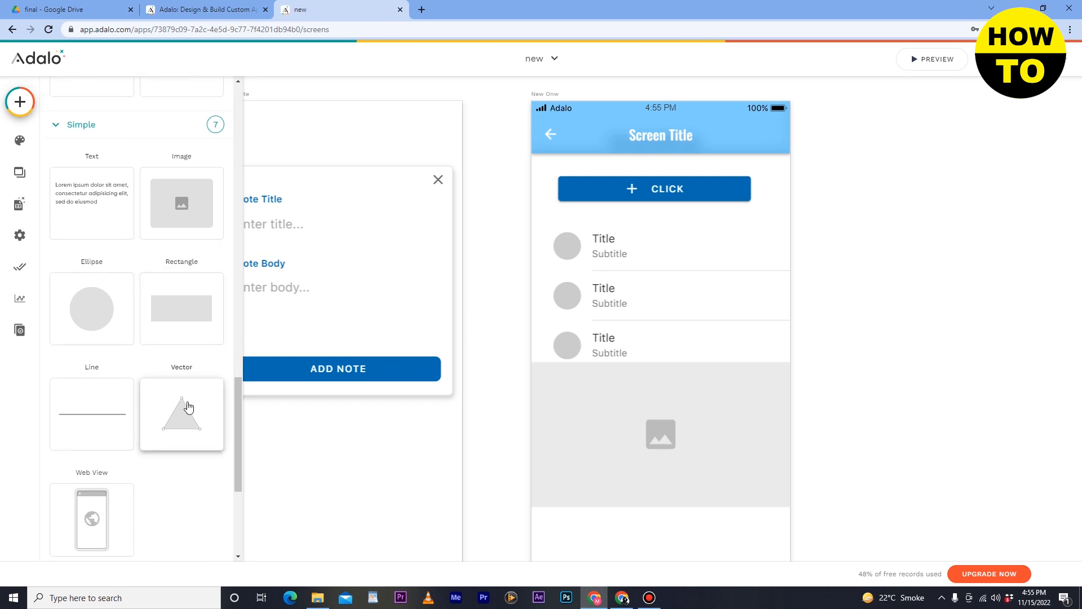
left_click_drag(90, 320, 747, 292)
left_click_drag(754, 260, 733, 289)
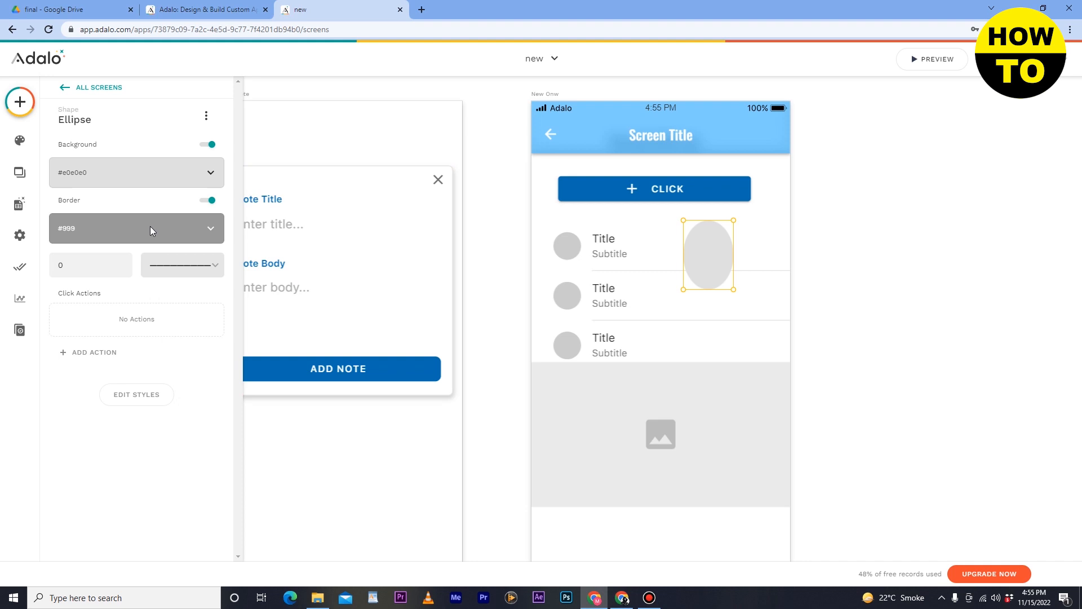
- Add a Text Input component directly beneath the click button on the New Onw screen
left_click(20, 102)
scroll(196, 358, "down", 5)
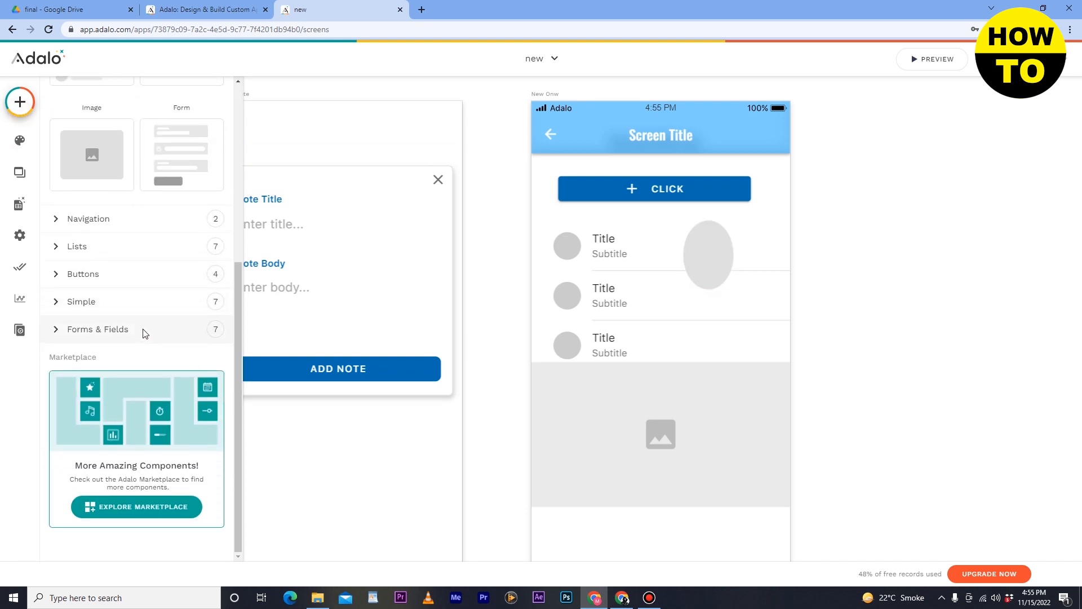
left_click(144, 333)
scroll(183, 325, "down", 2)
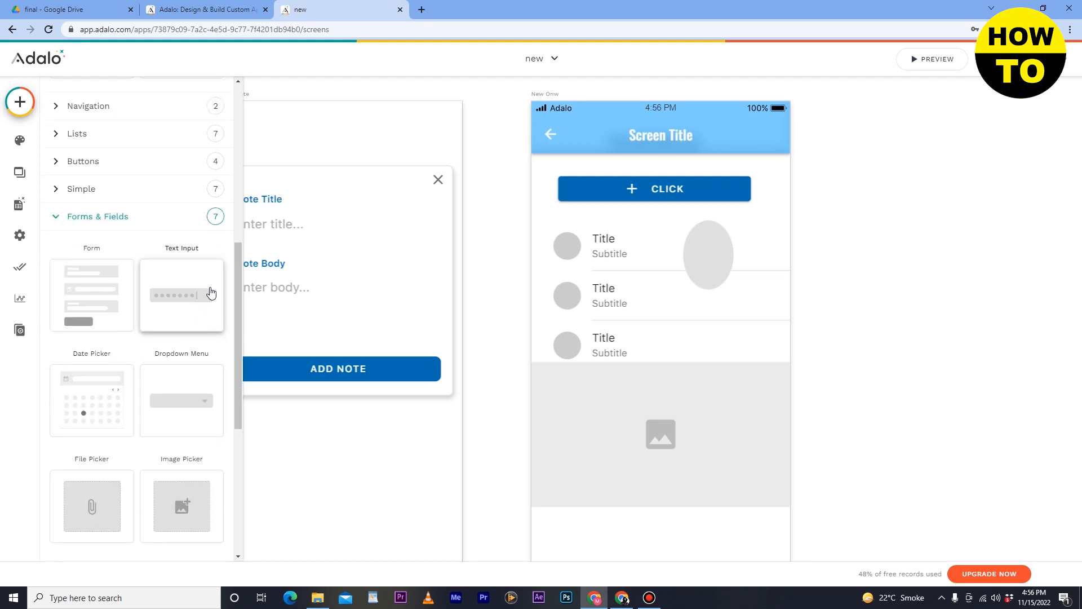
left_click(188, 288)
left_click_drag(188, 289, 677, 217)
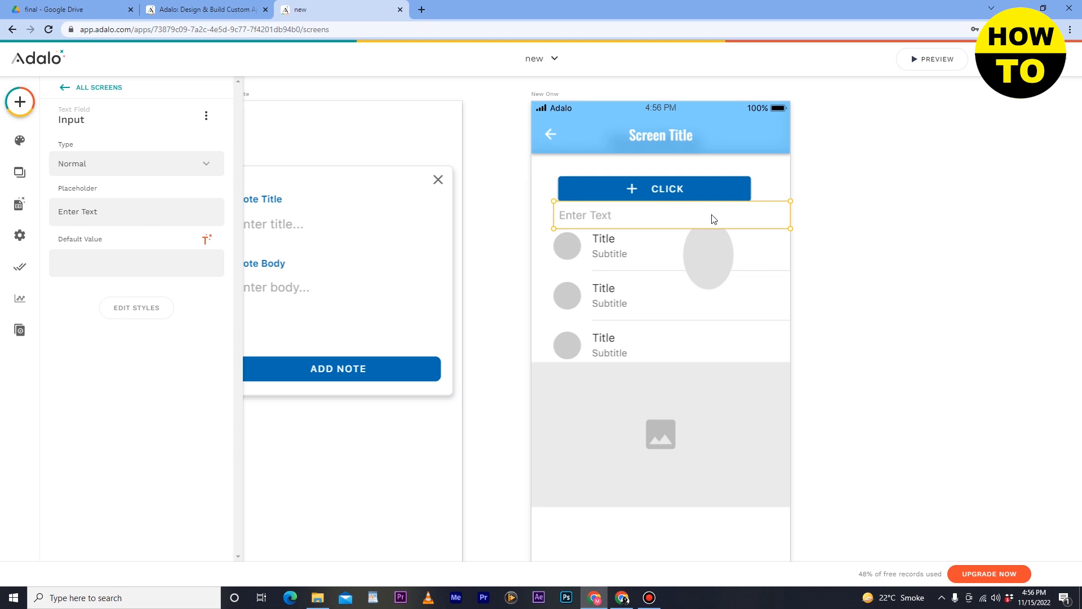
left_click(651, 218)
- Examine the click button's properties, including its component name
left_click(647, 197)
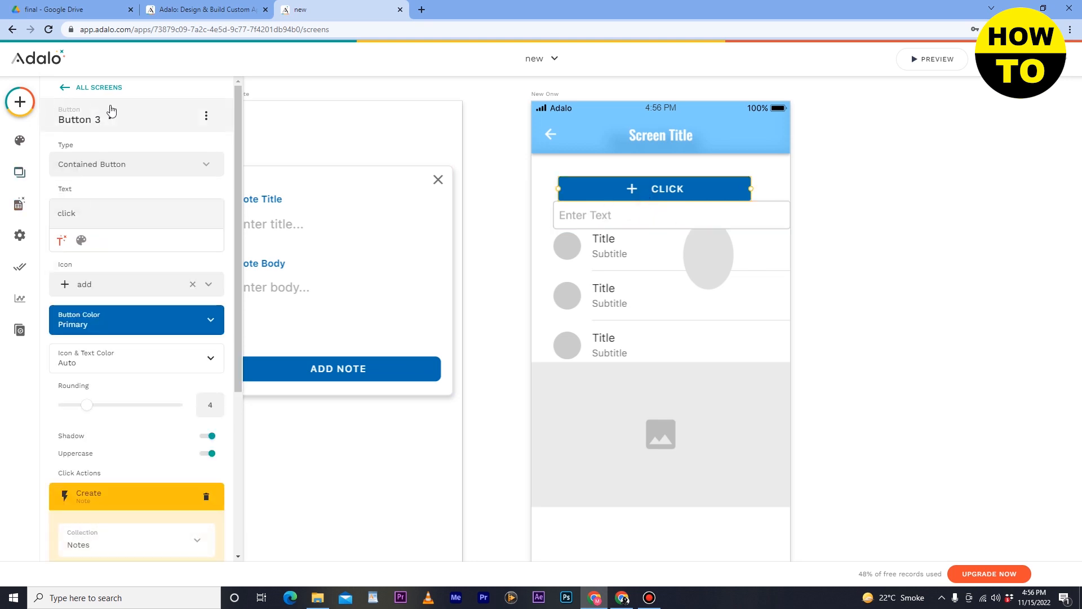
scroll(126, 294, "down", 5)
scroll(126, 295, "up", 5)
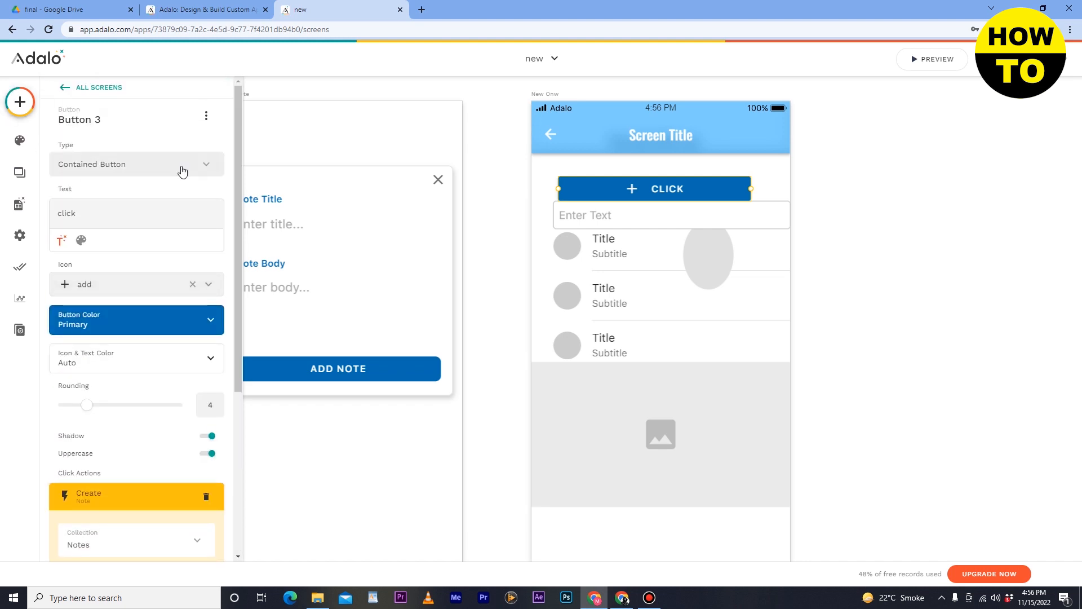
left_click(112, 117)
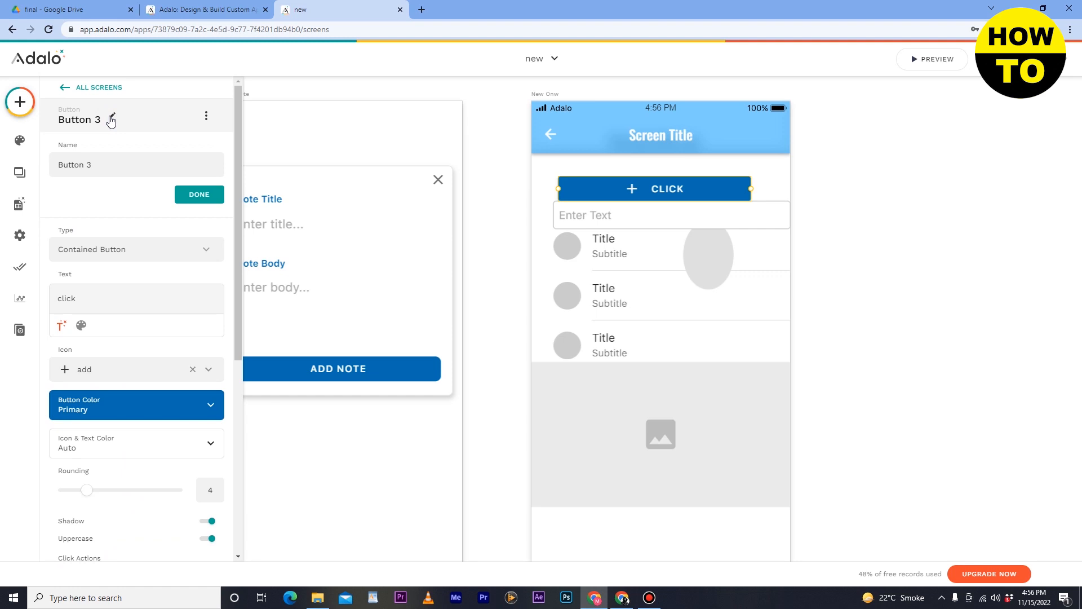
left_click(111, 121)
left_click(111, 121)
left_click(111, 121)
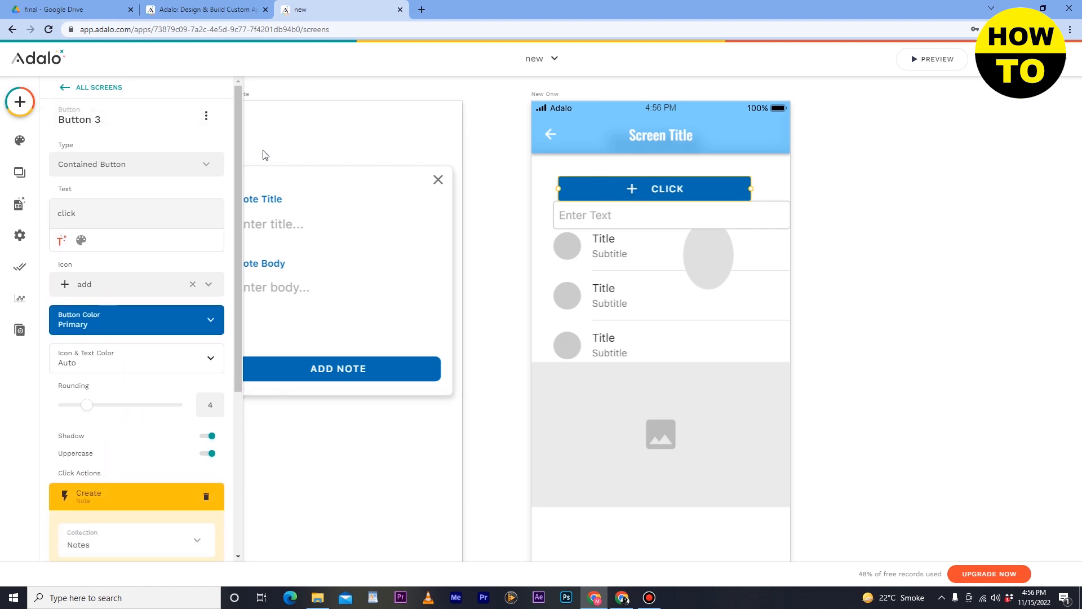
left_click(20, 101)
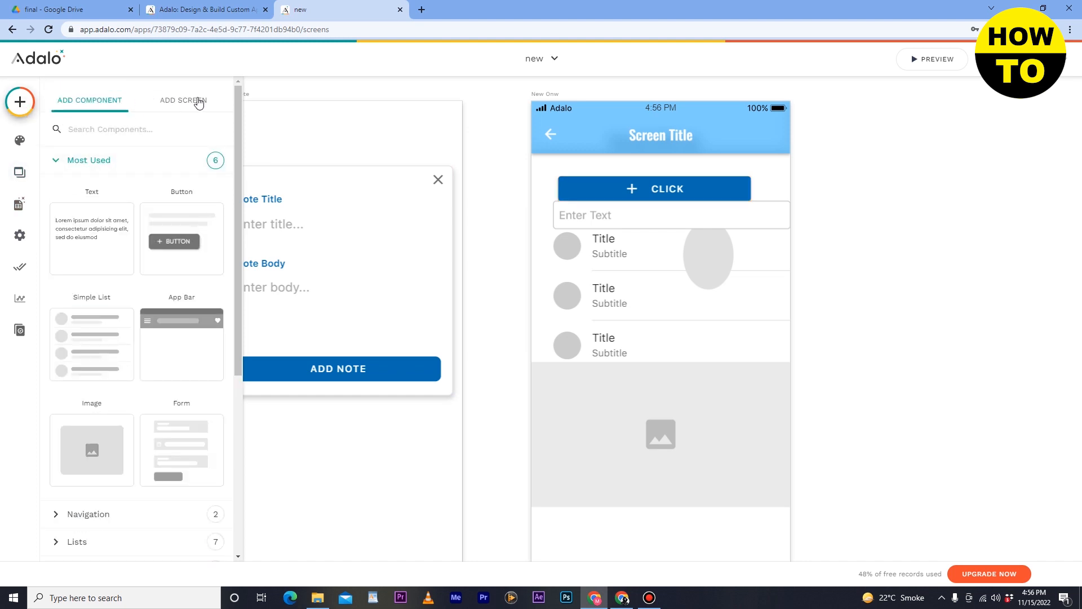
scroll(193, 310, "down", 5)
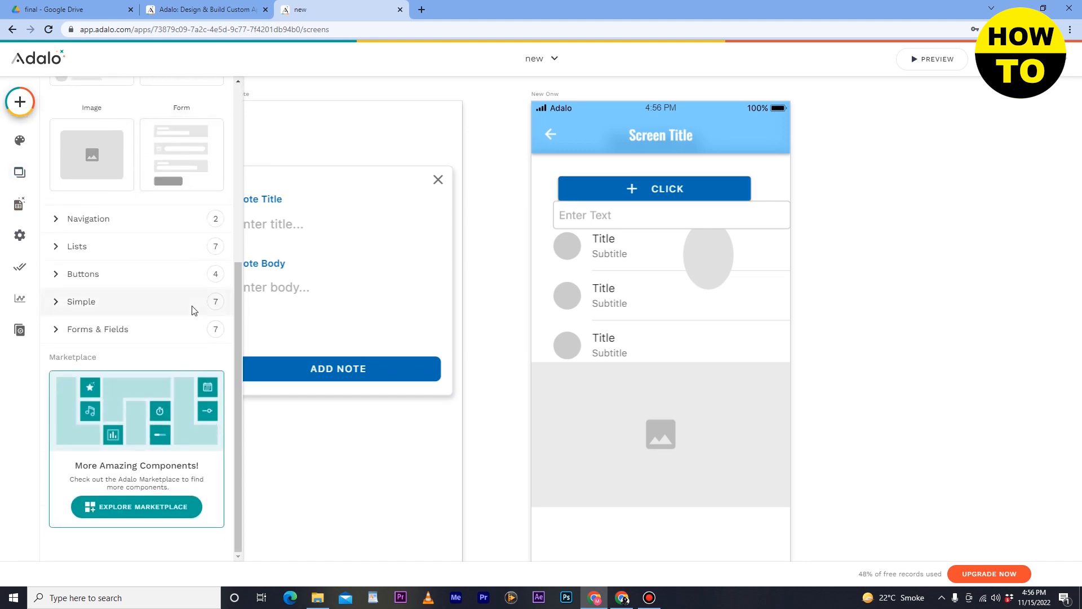
scroll(193, 310, "up", 5)
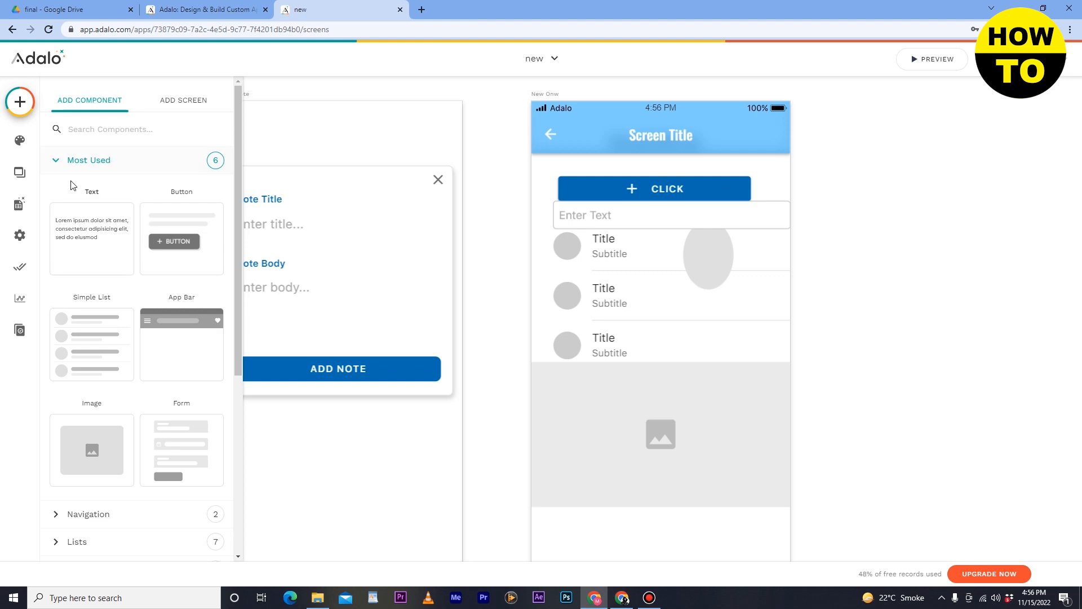
- Set the app's primary branding color to the bright green #9edd1e
left_click(21, 143)
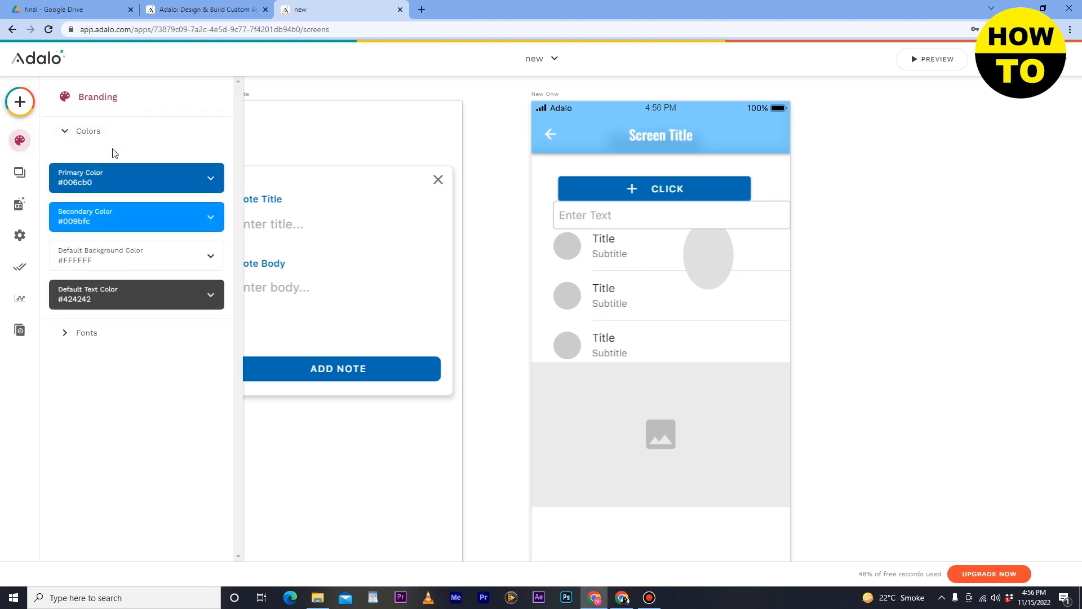
left_click(147, 185)
left_click_drag(152, 226, 254, 228)
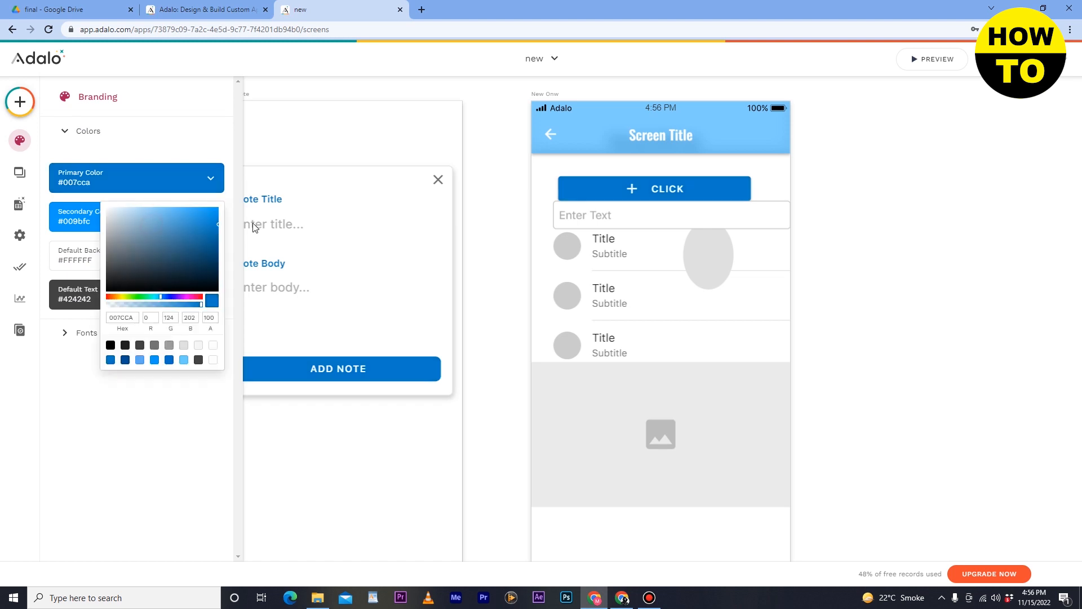
left_click(175, 236)
left_click(128, 297)
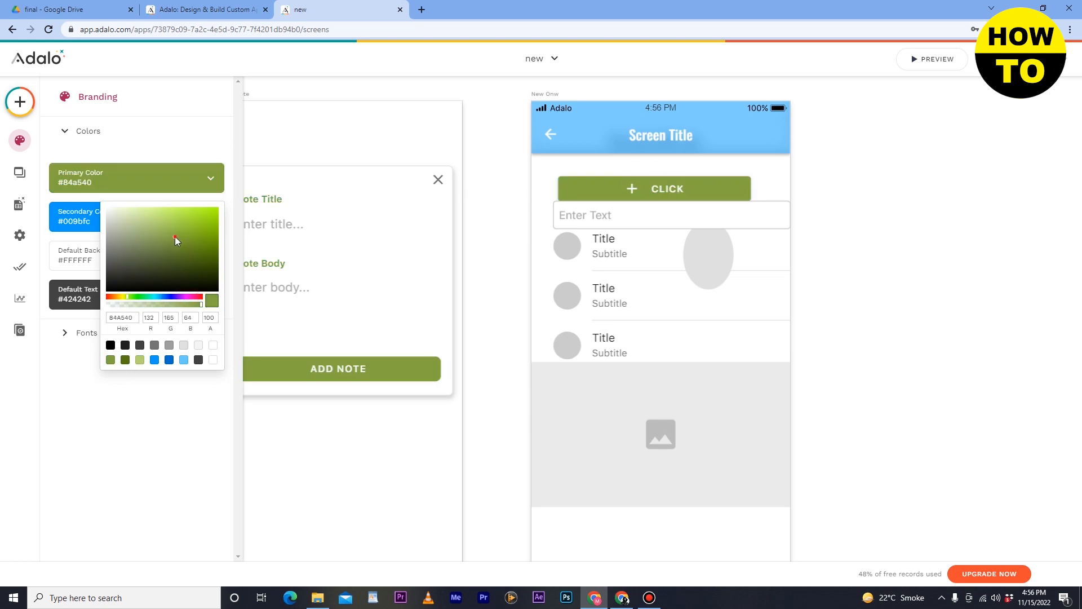
left_click(191, 258)
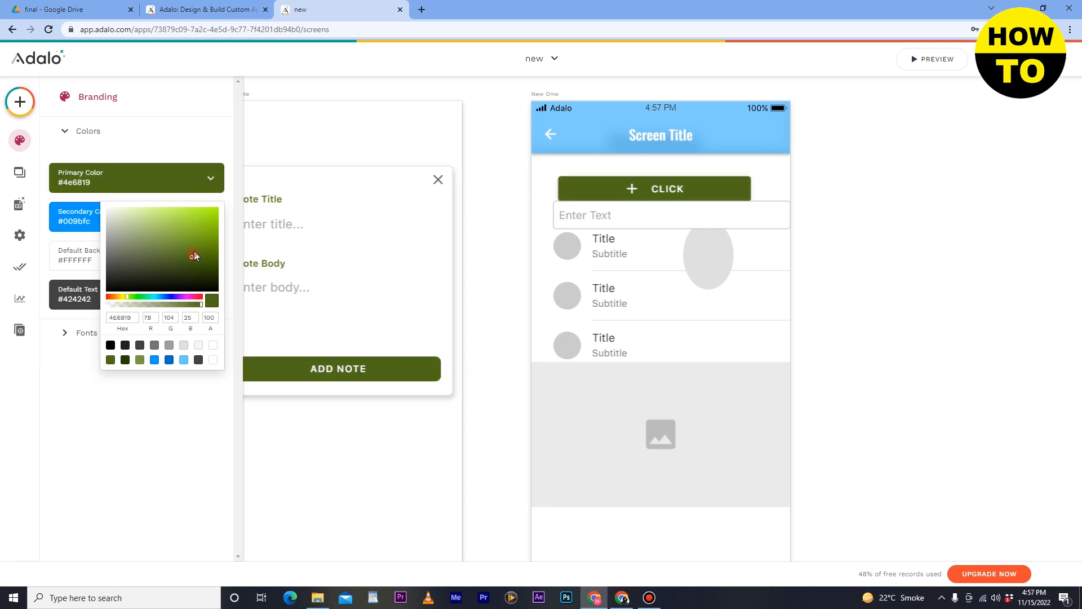
left_click(204, 219)
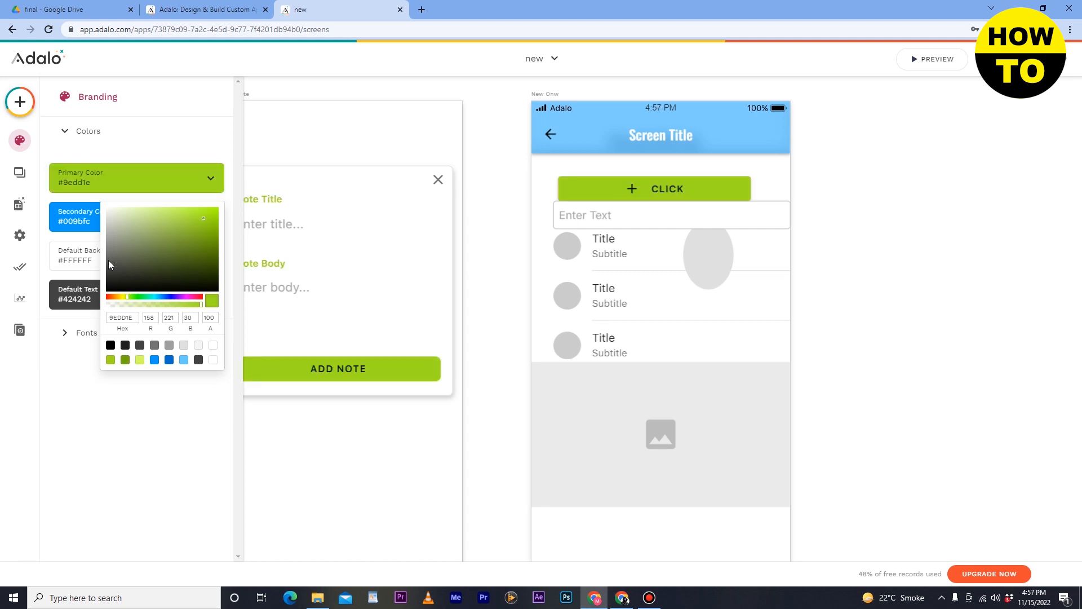
- Set the app's default background color to the pale pink #fff5f5
left_click(72, 252)
left_click(126, 257)
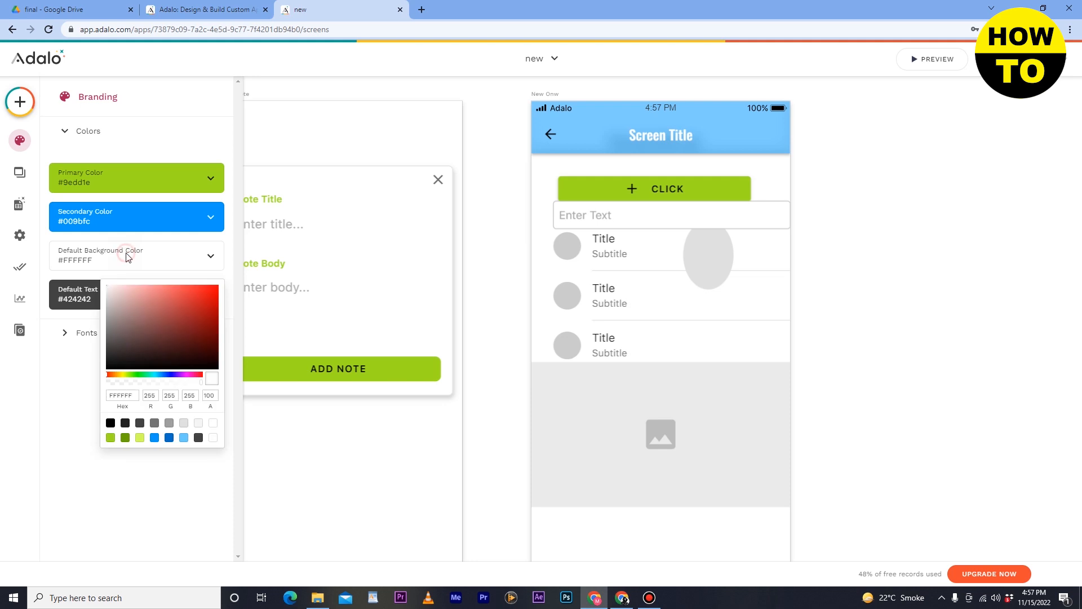
left_click_drag(207, 308, 238, 303)
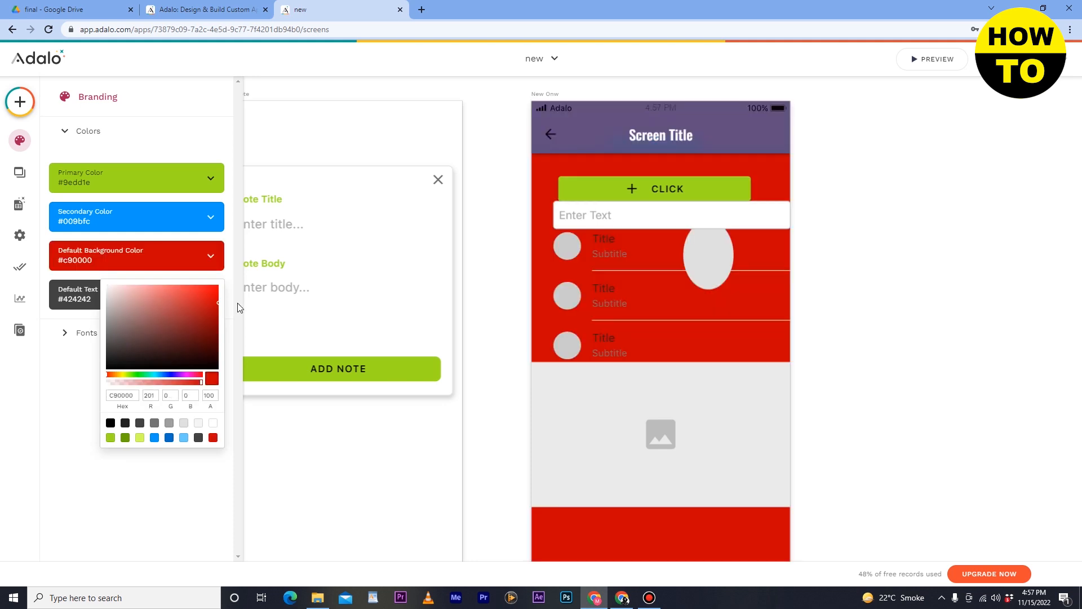
left_click(131, 333)
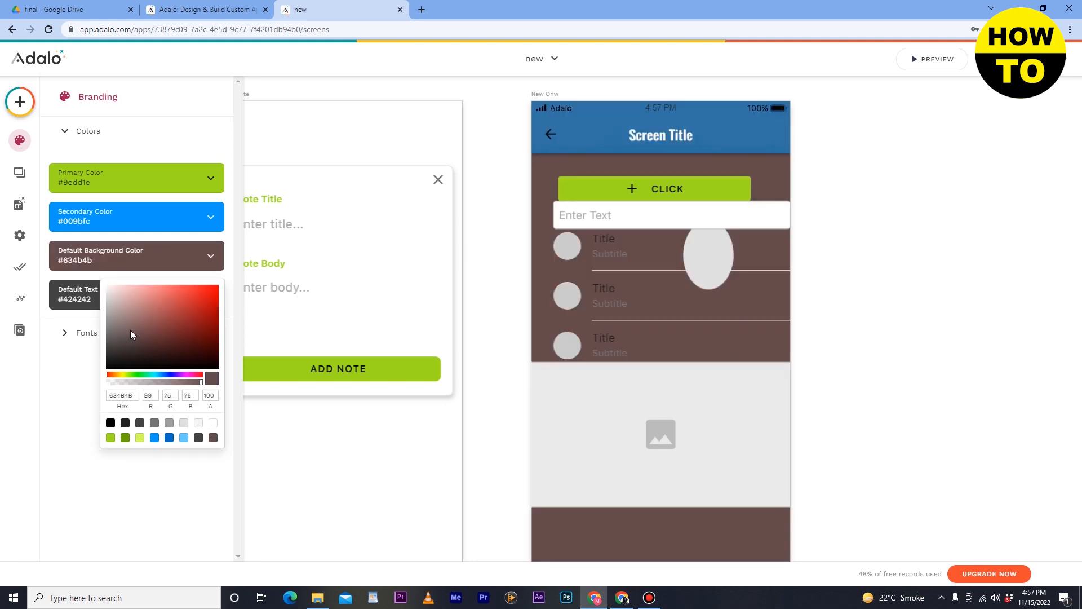
left_click_drag(124, 297, 113, 276)
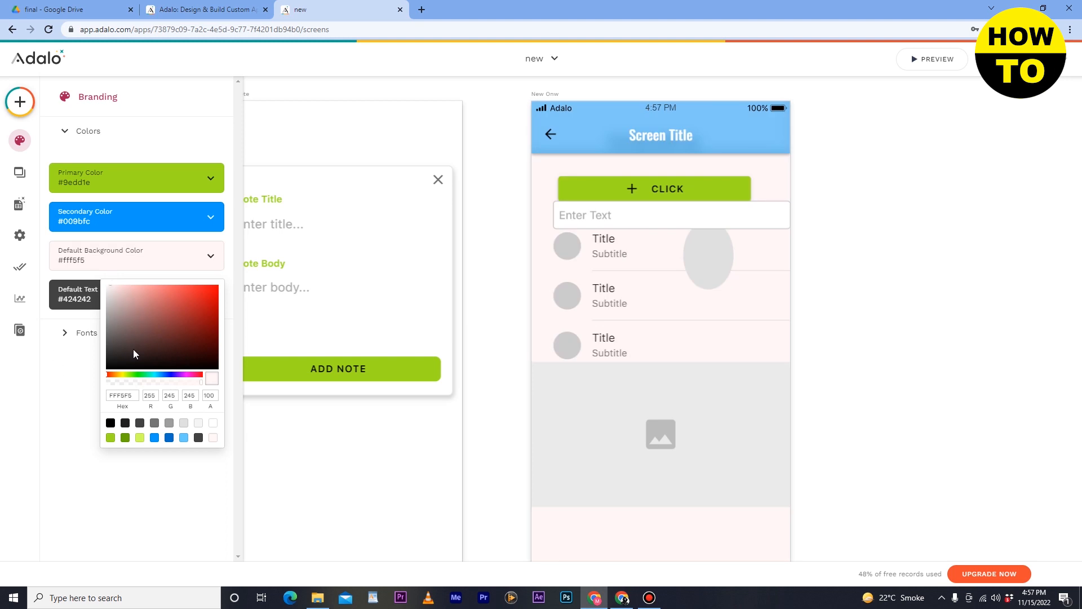
left_click(62, 359)
- Review the branding fonts, the components of the Activities and Client Signup screens, and the options for adding components
left_click(99, 338)
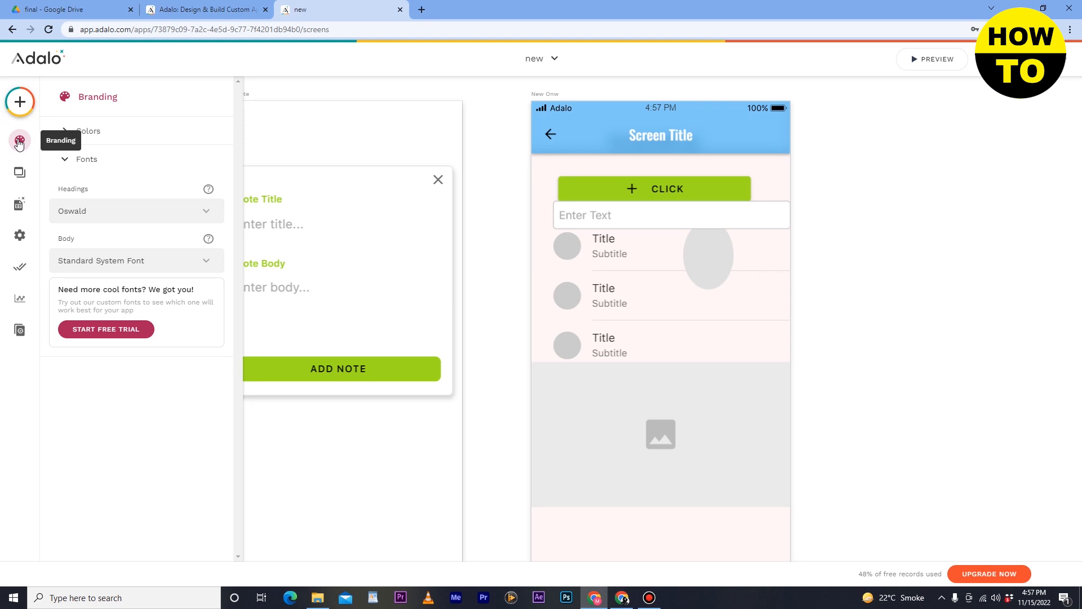
left_click(19, 177)
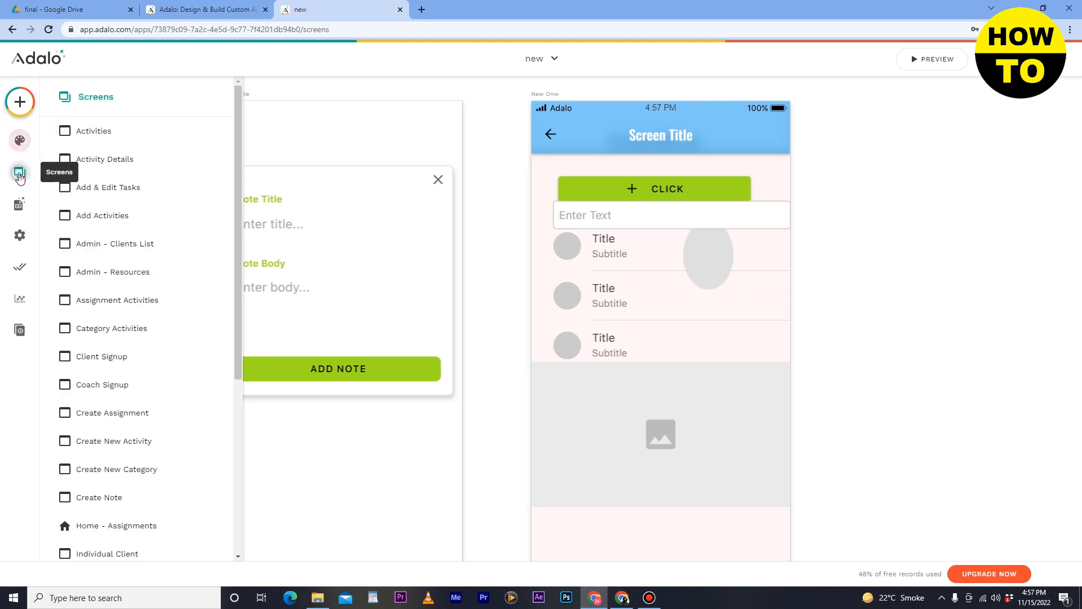
left_click(133, 128)
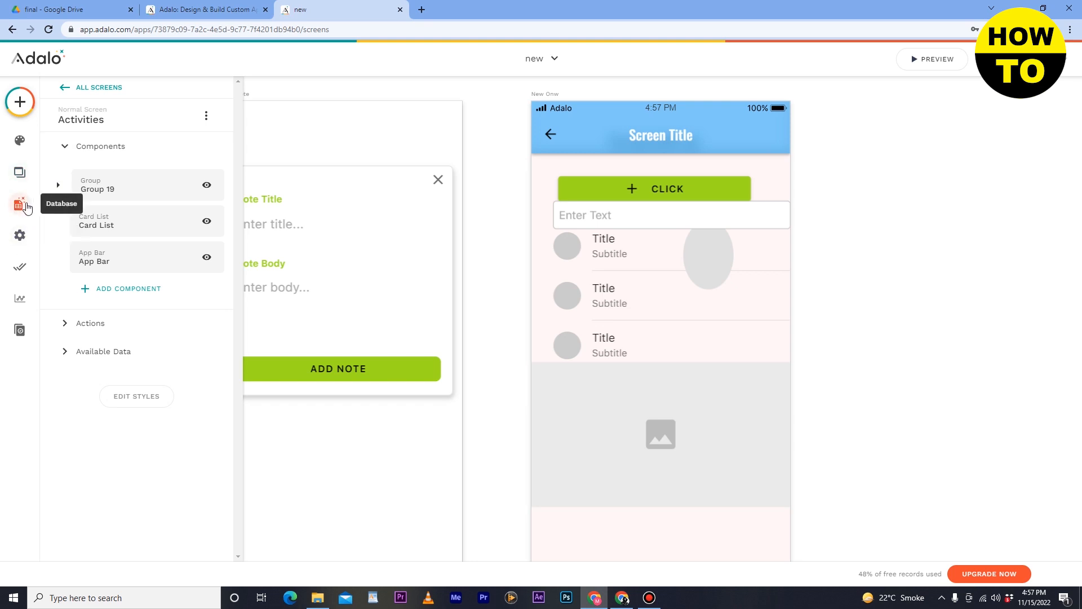
left_click(20, 172)
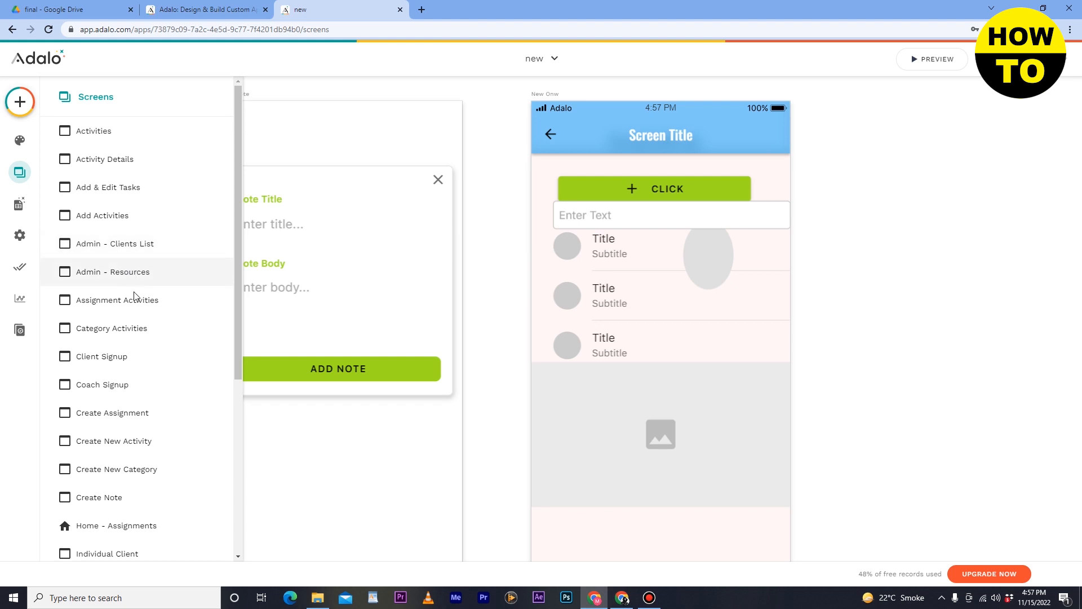
left_click(142, 364)
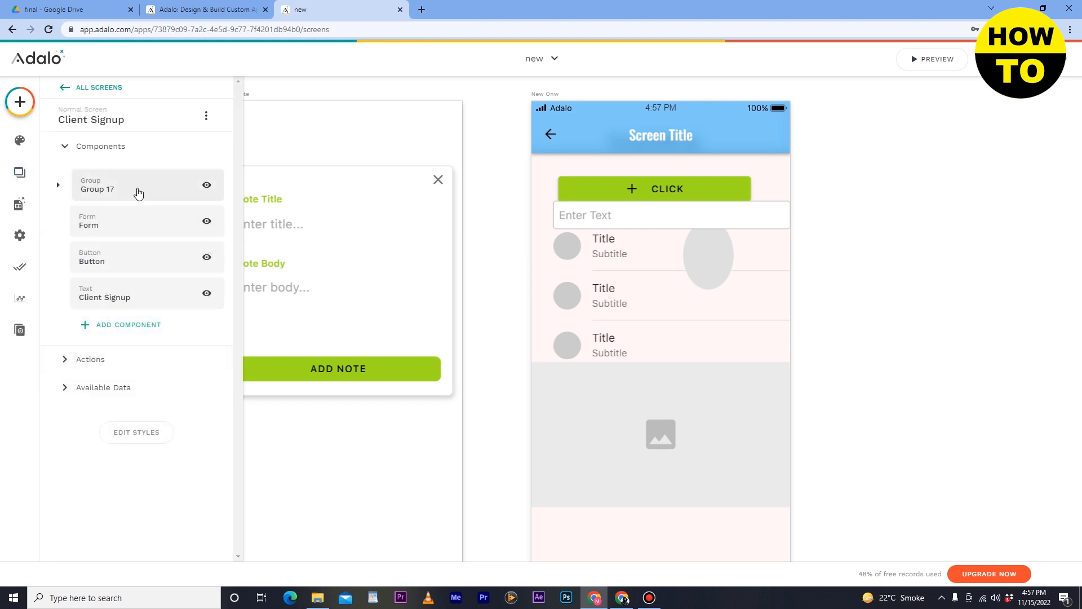
left_click(117, 332)
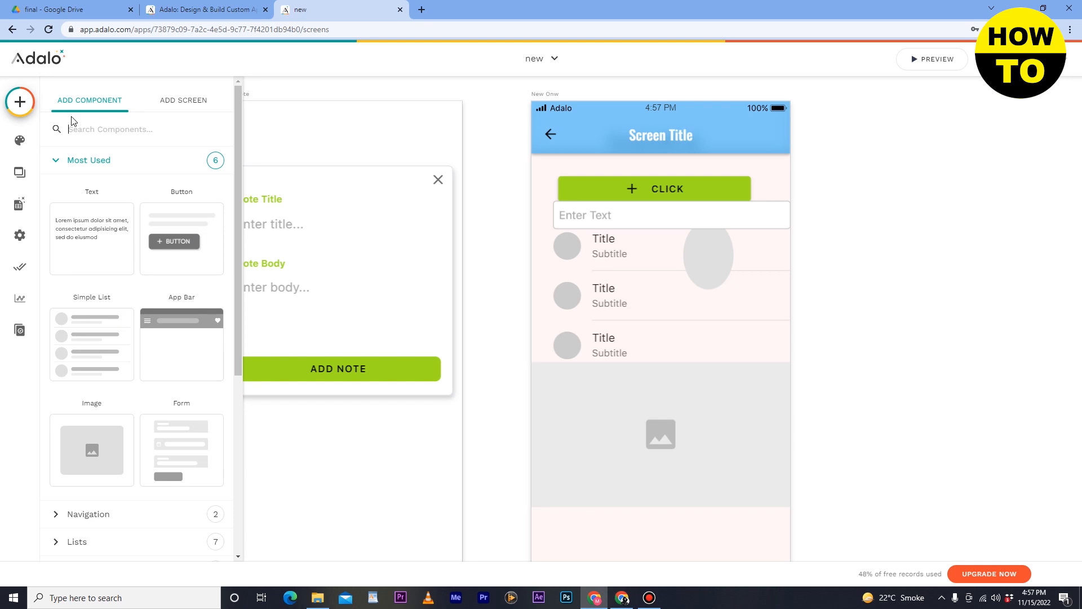
- Review the templates for adding a screen and the full list of the app's screens
left_click(186, 102)
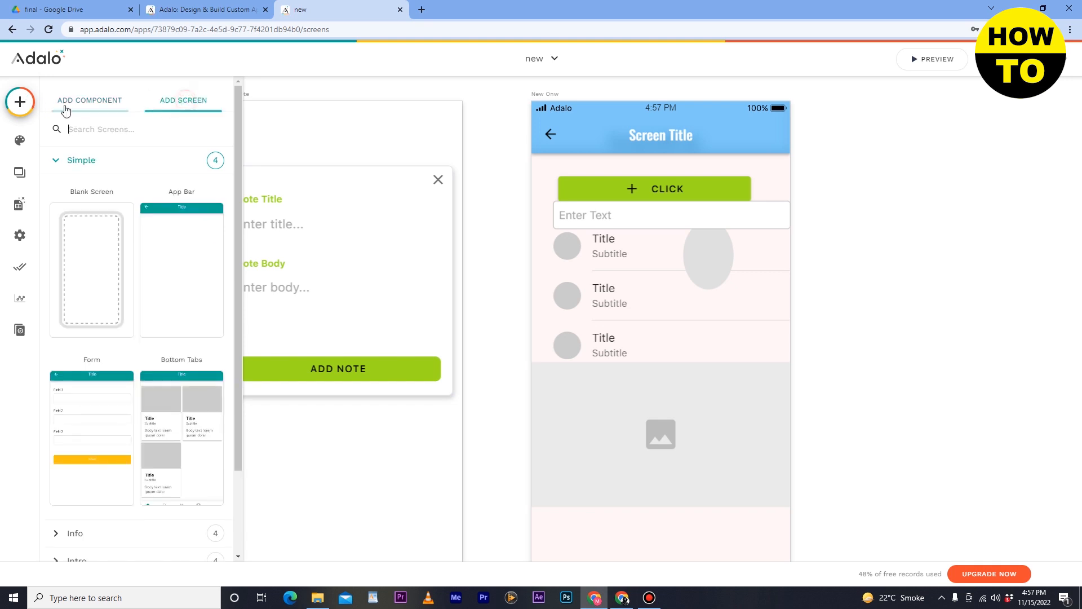
left_click(21, 110)
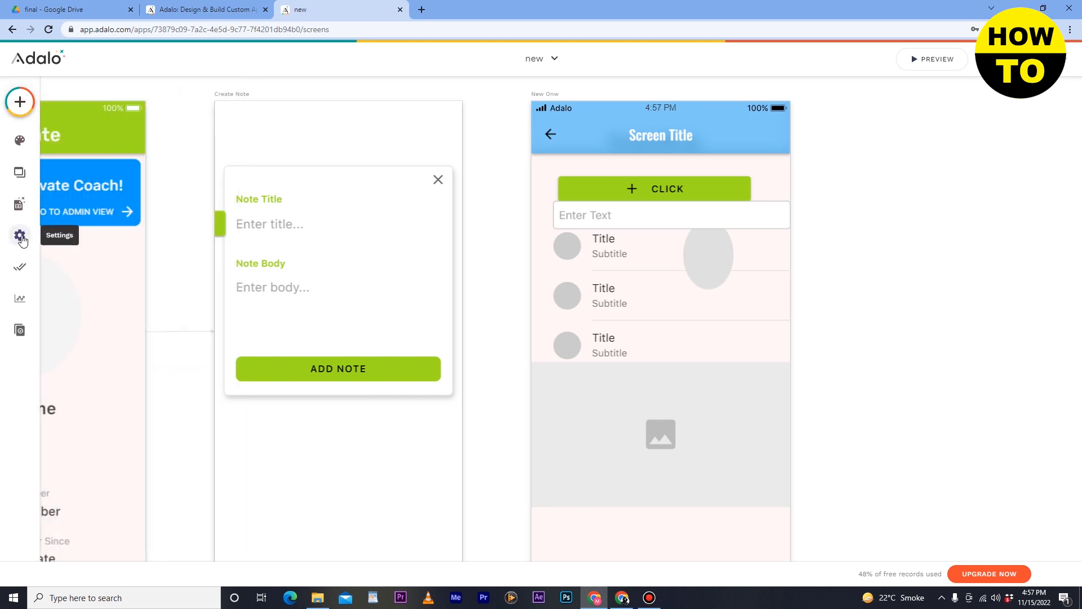
left_click(20, 171)
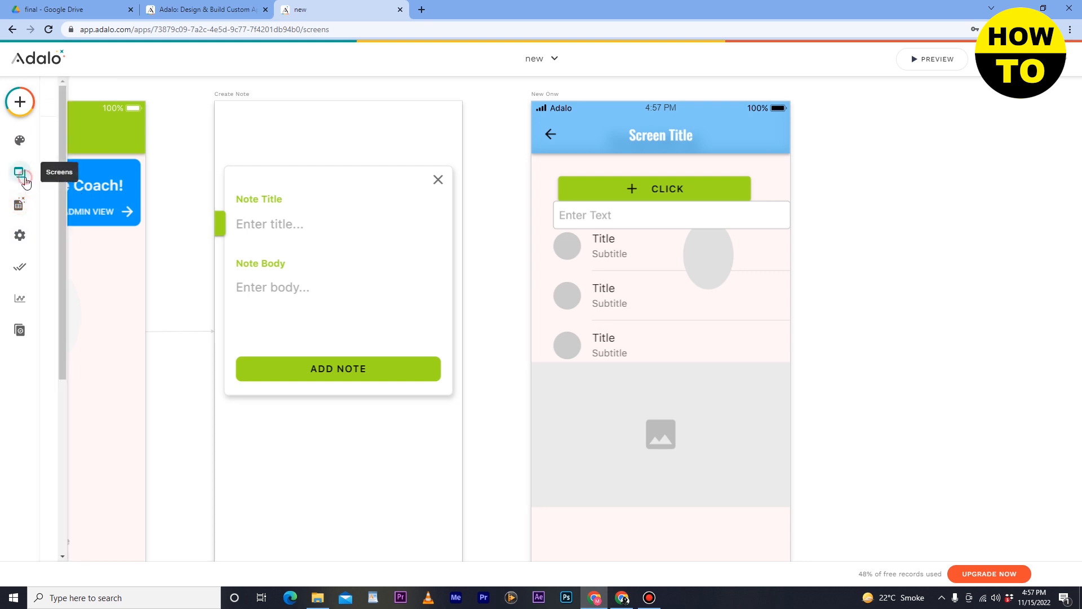
scroll(94, 410, "down", 5)
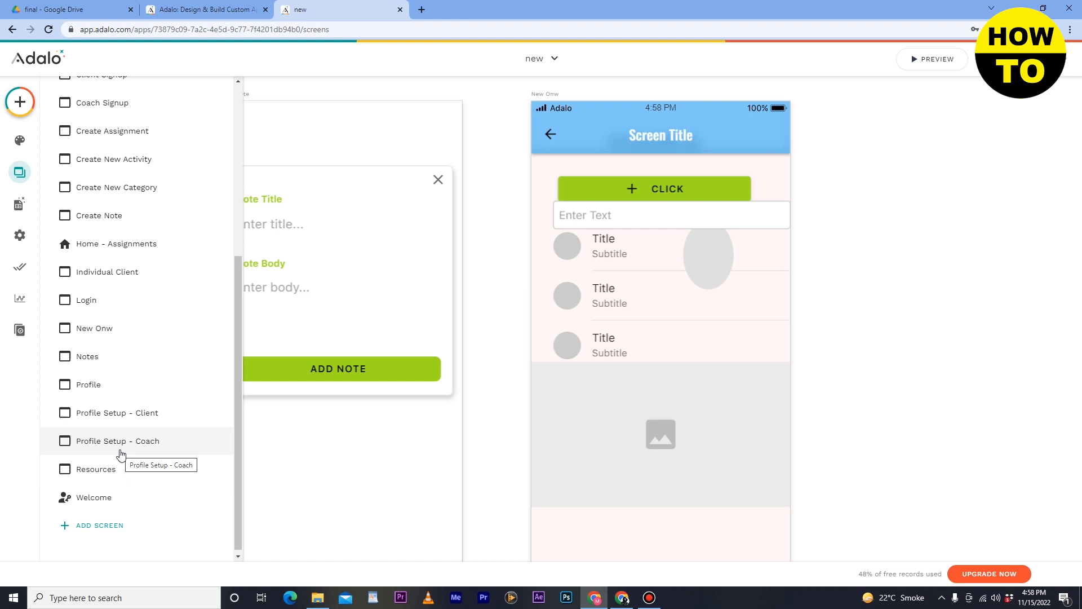
scroll(121, 453, "up", 5)
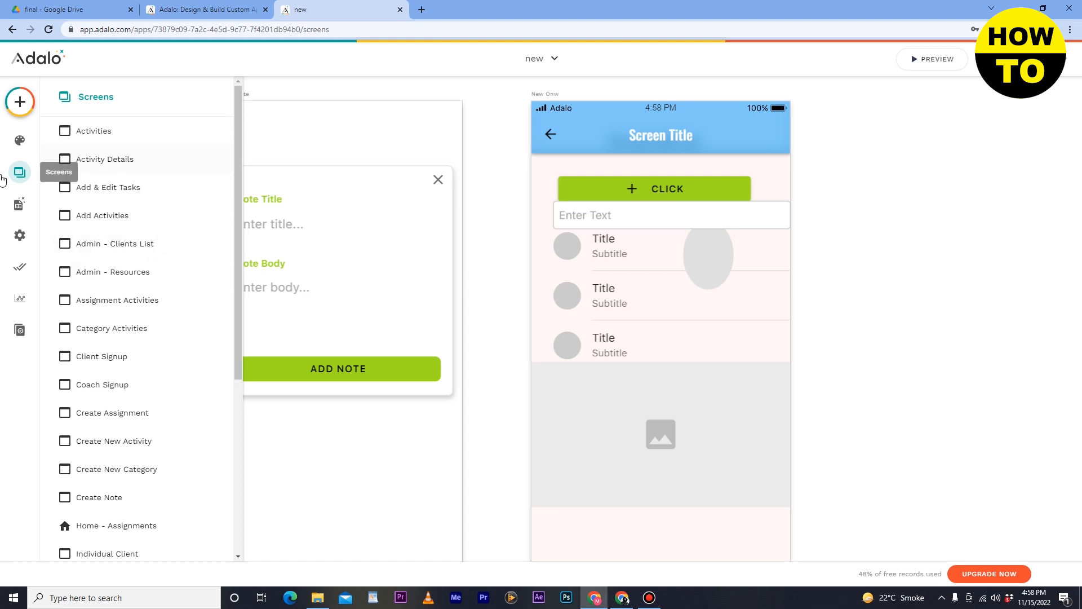
- Add a new database collection named ggh
left_click(27, 208)
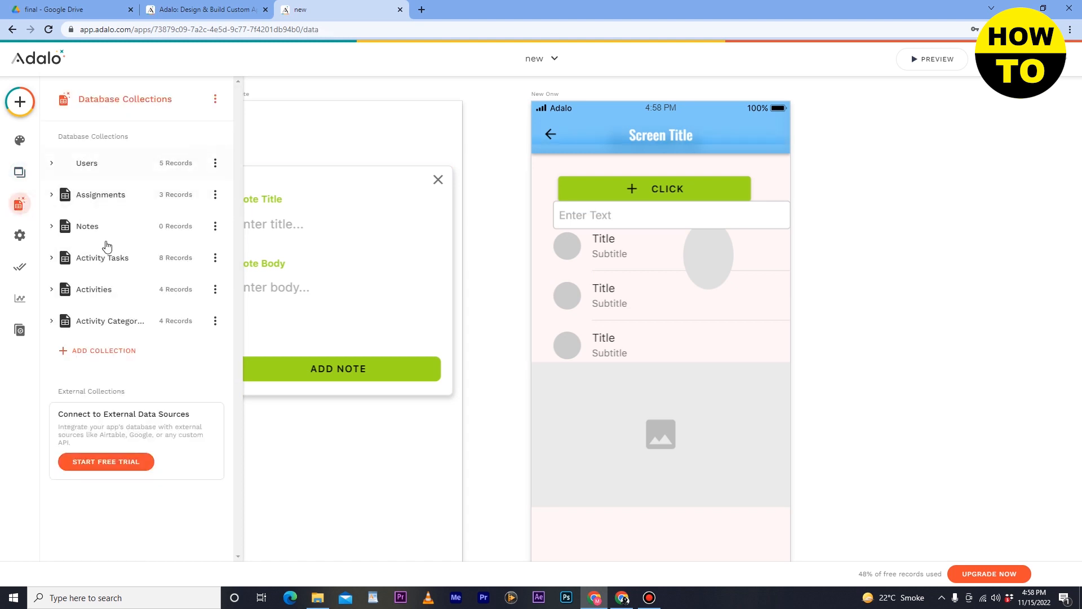
left_click(109, 361)
left_click(124, 375)
type("ggh")
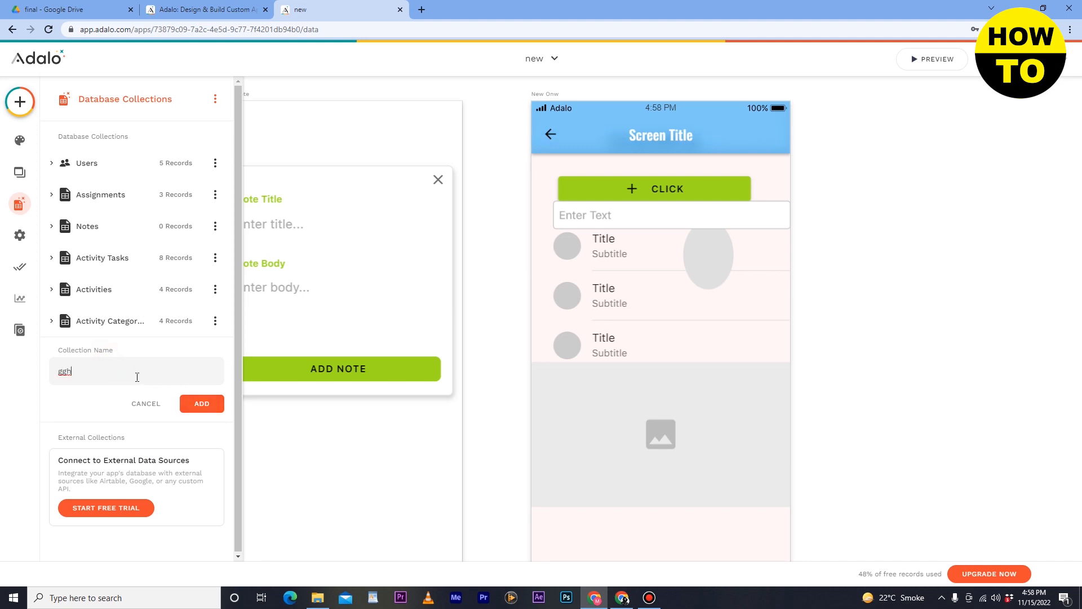
left_click(194, 400)
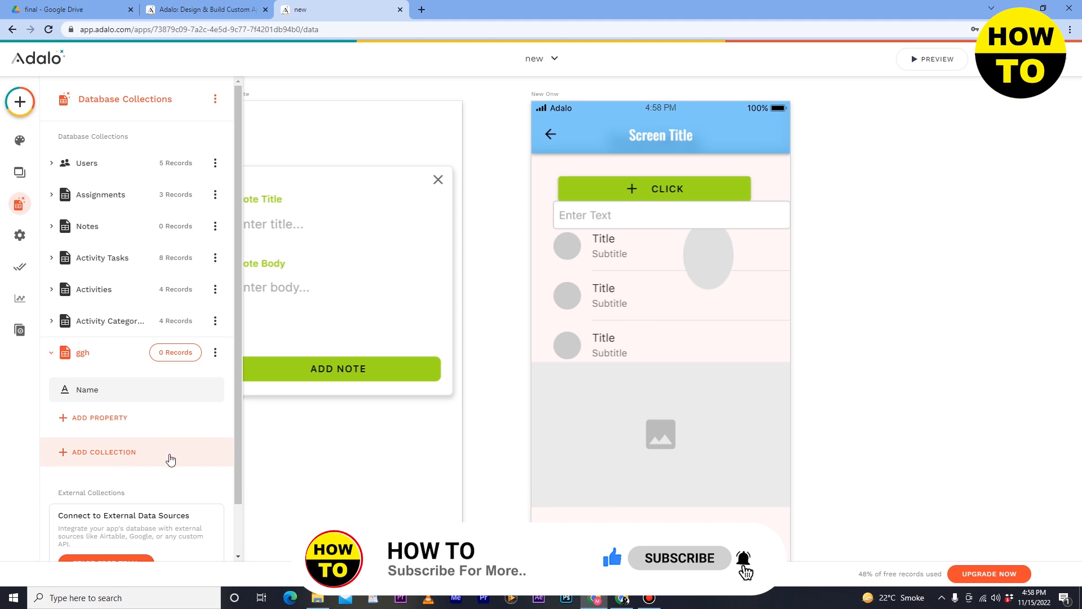
scroll(168, 457, "down", 1)
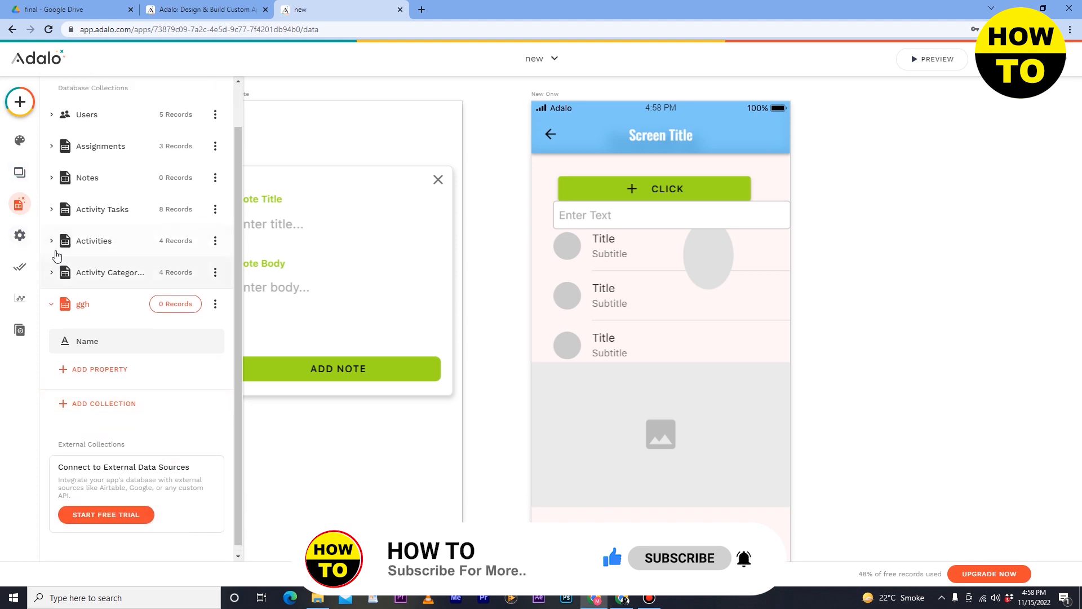
scroll(56, 258, "up", 1)
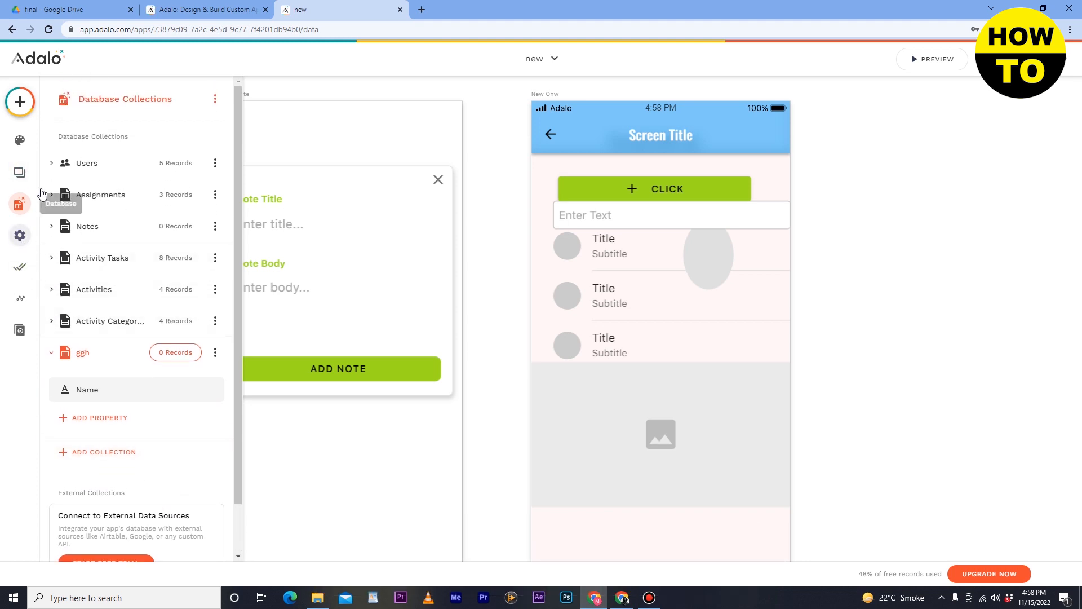
left_click(418, 98)
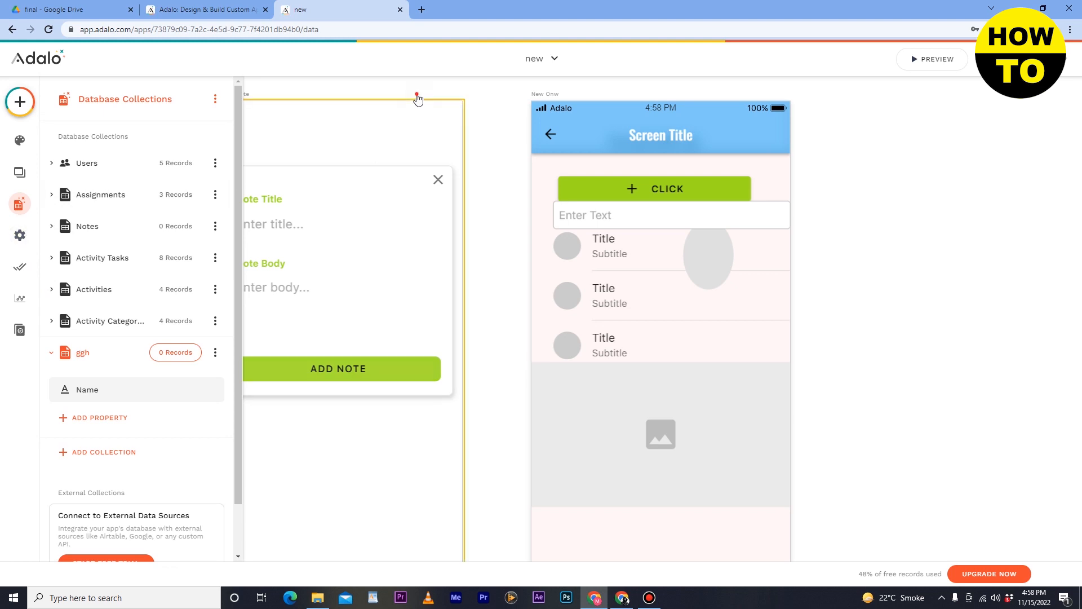
- Examine the general app settings, including the app name, short description, app icon, Mixpanel token and share page banner
left_click(28, 246)
left_click(131, 182)
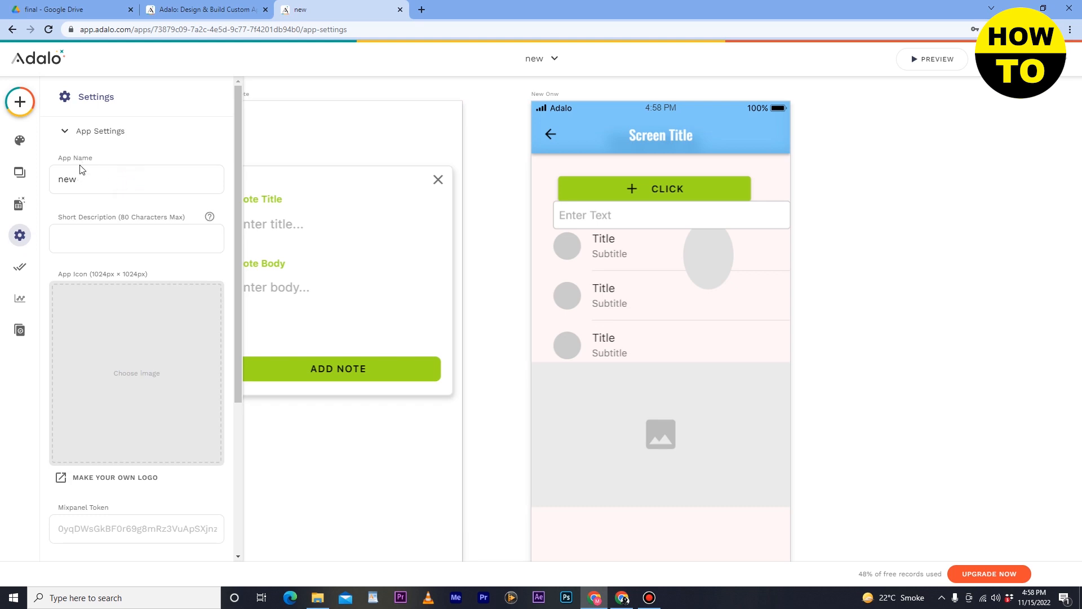
left_click_drag(95, 184, 60, 182)
left_click_drag(112, 183, 61, 179)
left_click(100, 235)
left_click(99, 237)
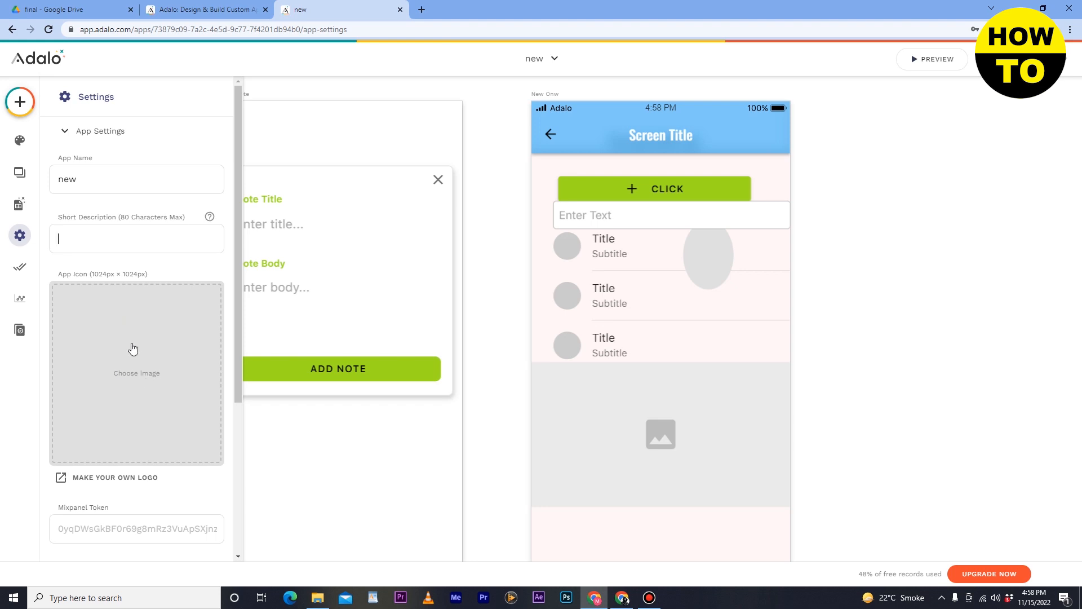
left_click(940, 599)
left_click(940, 600)
scroll(127, 418, "down", 4)
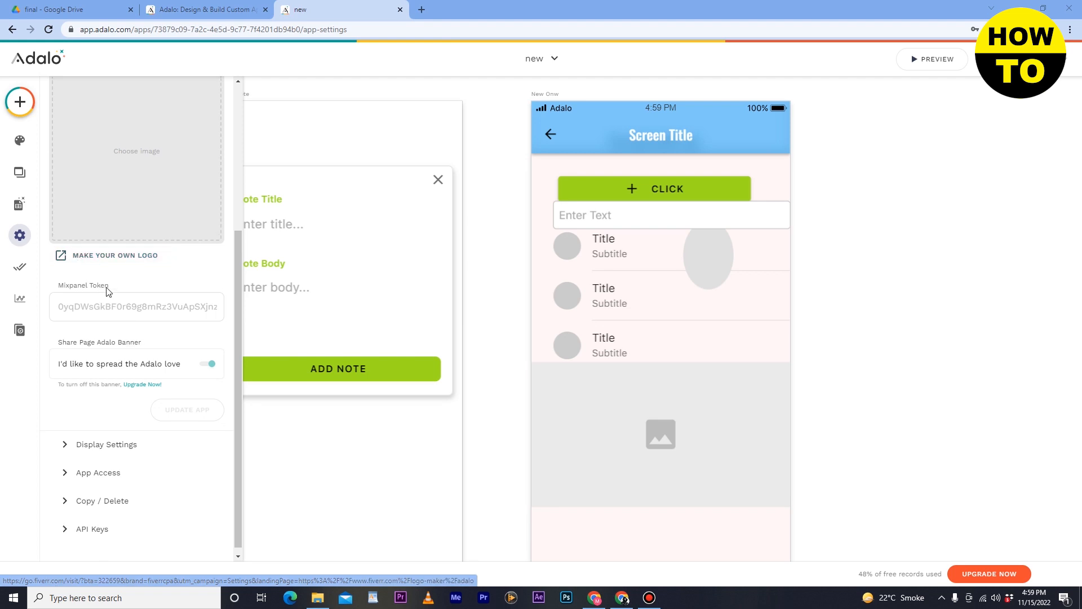
scroll(107, 288, "up", 2)
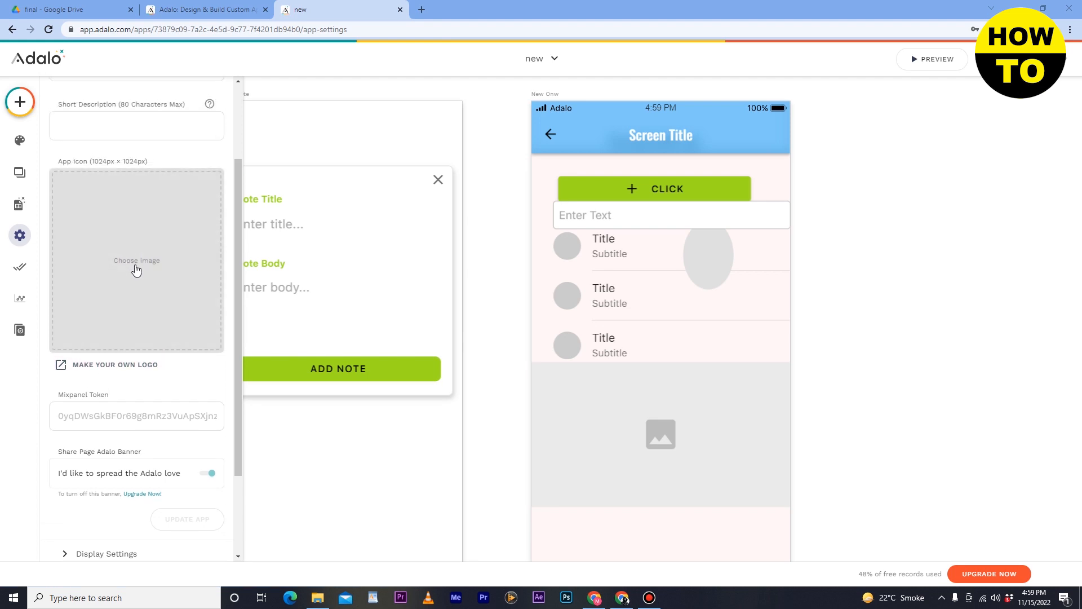
scroll(136, 257, "down", 2)
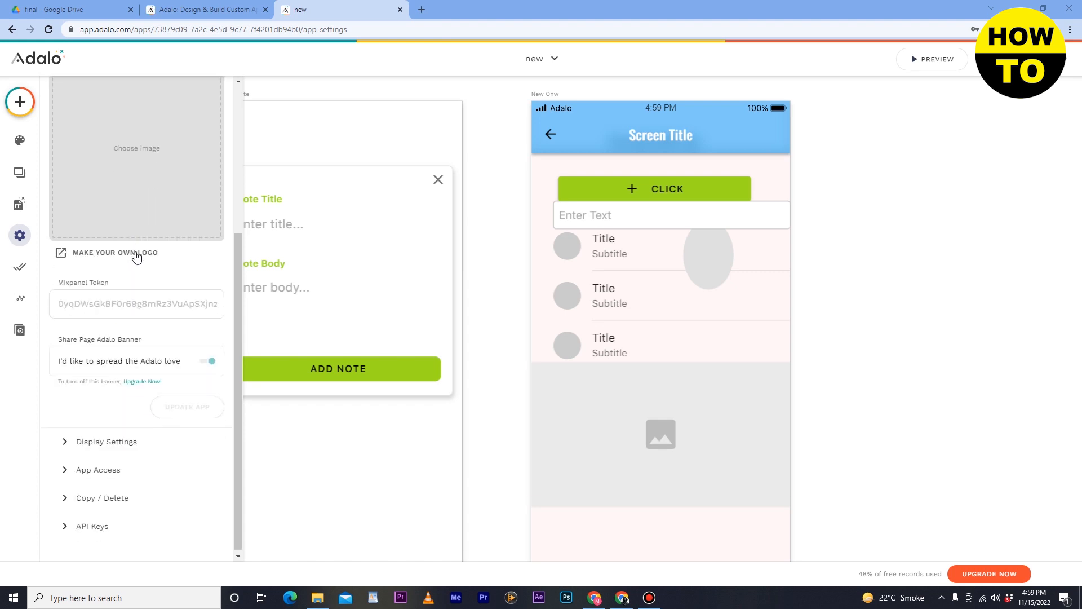
- Review the display settings, app access, copy and delete options, and API keys sections of the settings
left_click(115, 448)
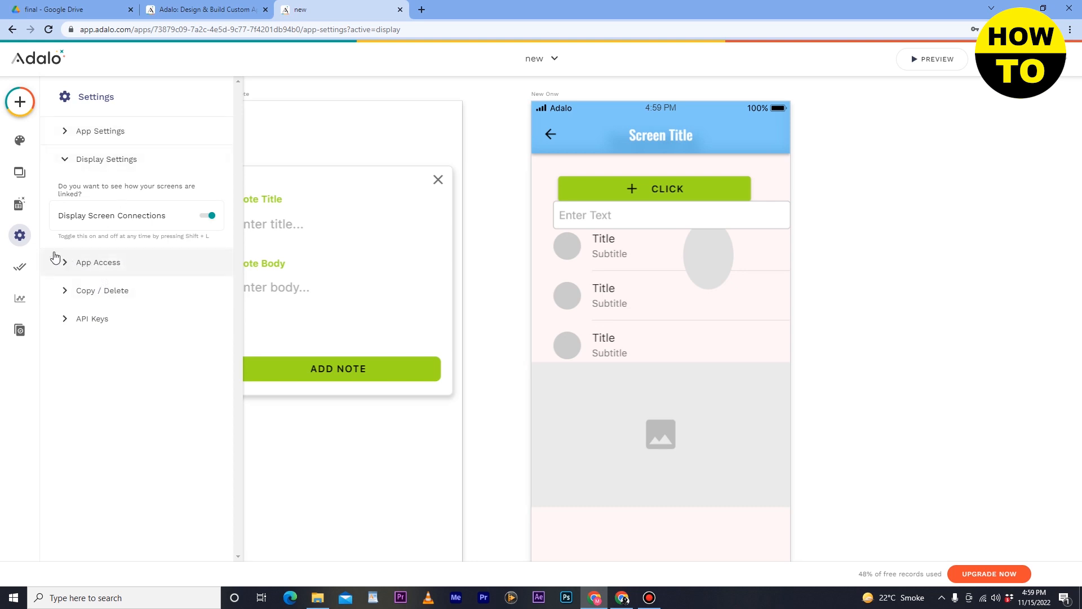
left_click(71, 266)
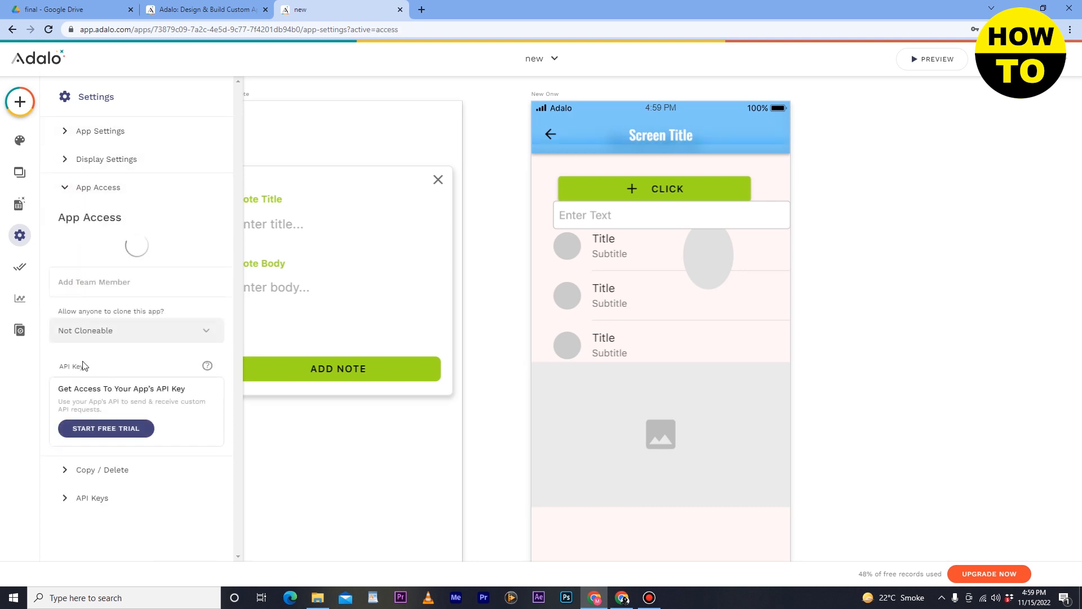
left_click(79, 468)
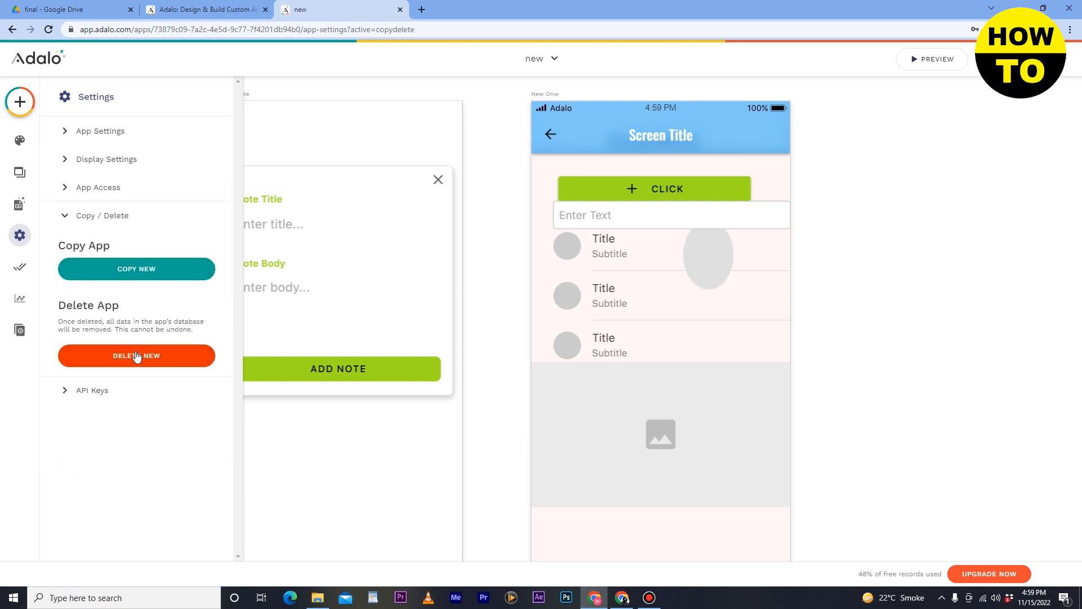
left_click(94, 390)
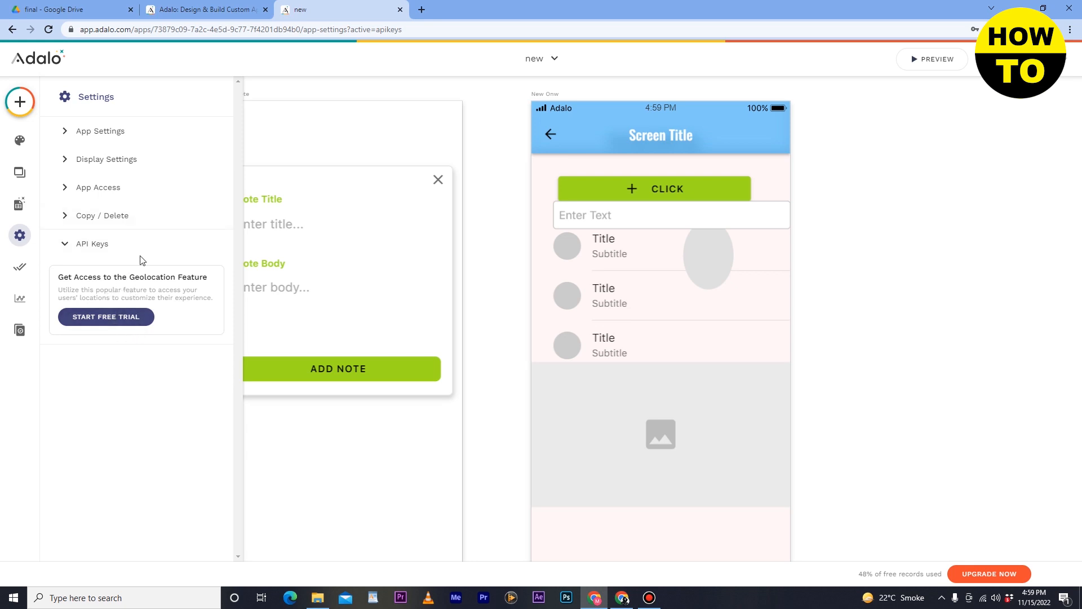
- Examine the app's publishing options, its analytics on users, signups, screens and devices, and its version history
left_click(21, 269)
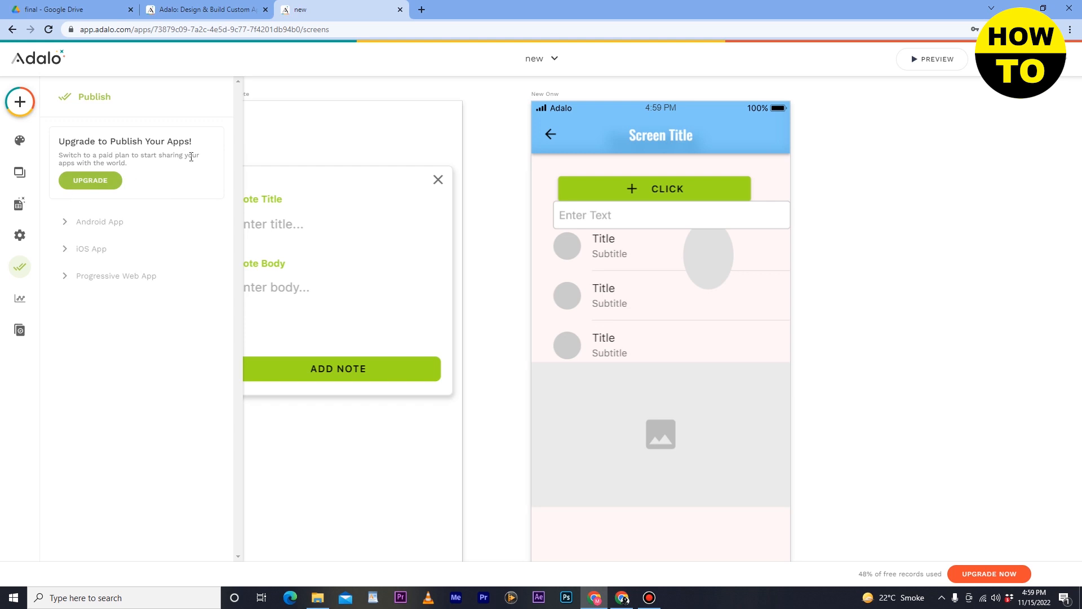
left_click(21, 298)
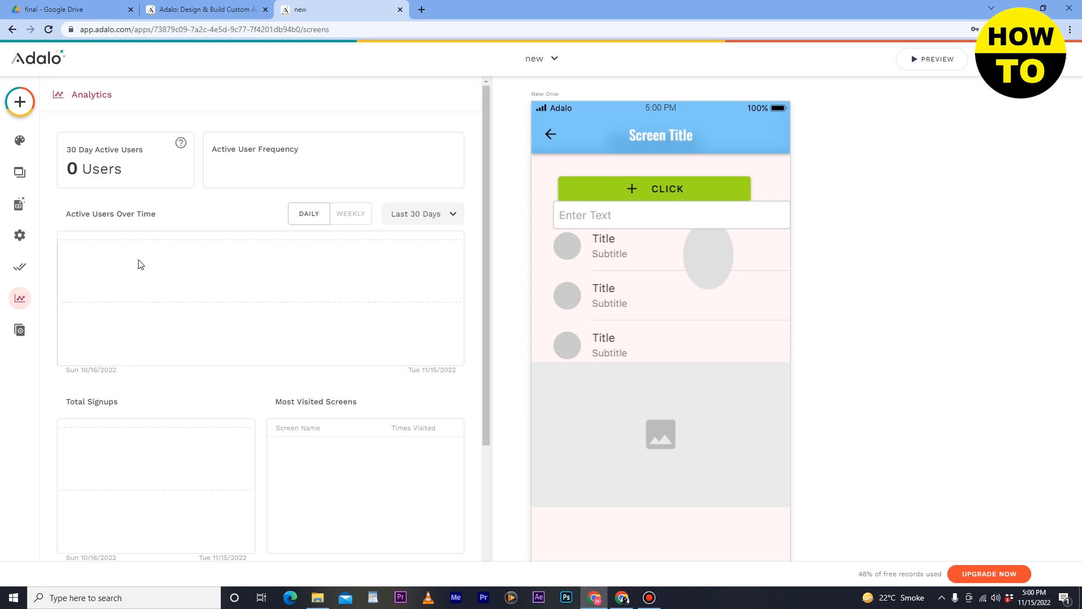
scroll(264, 251, "down", 4)
scroll(265, 252, "up", 4)
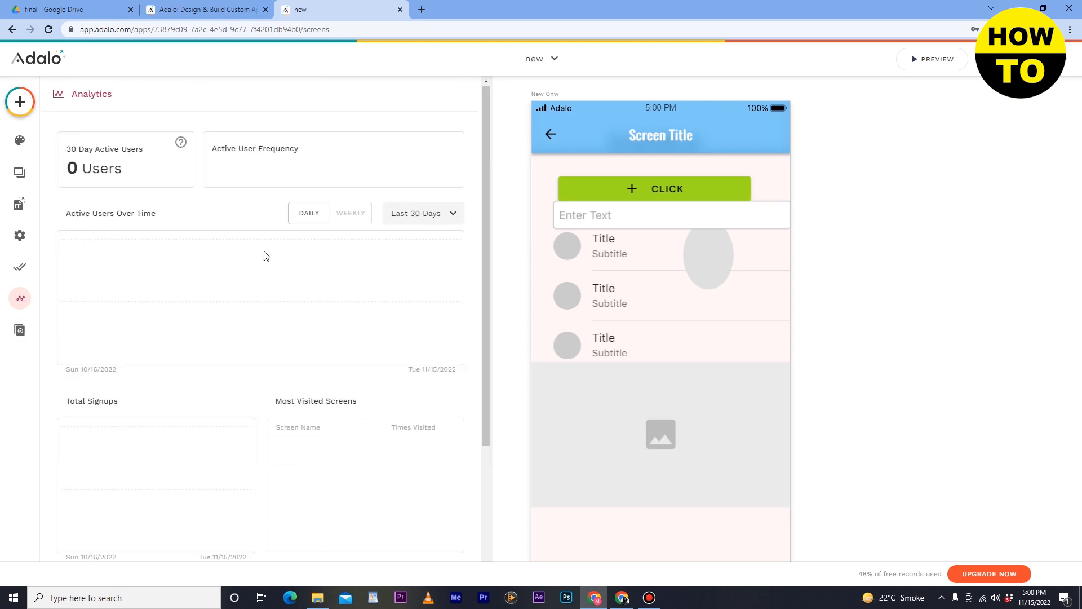
scroll(264, 255, "down", 3)
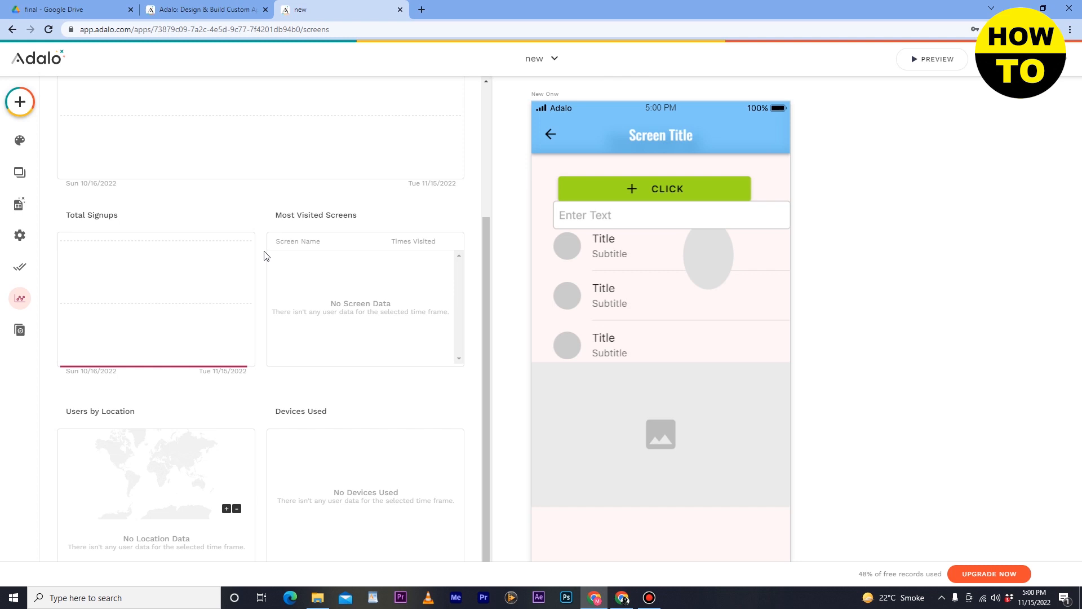
scroll(266, 256, "up", 3)
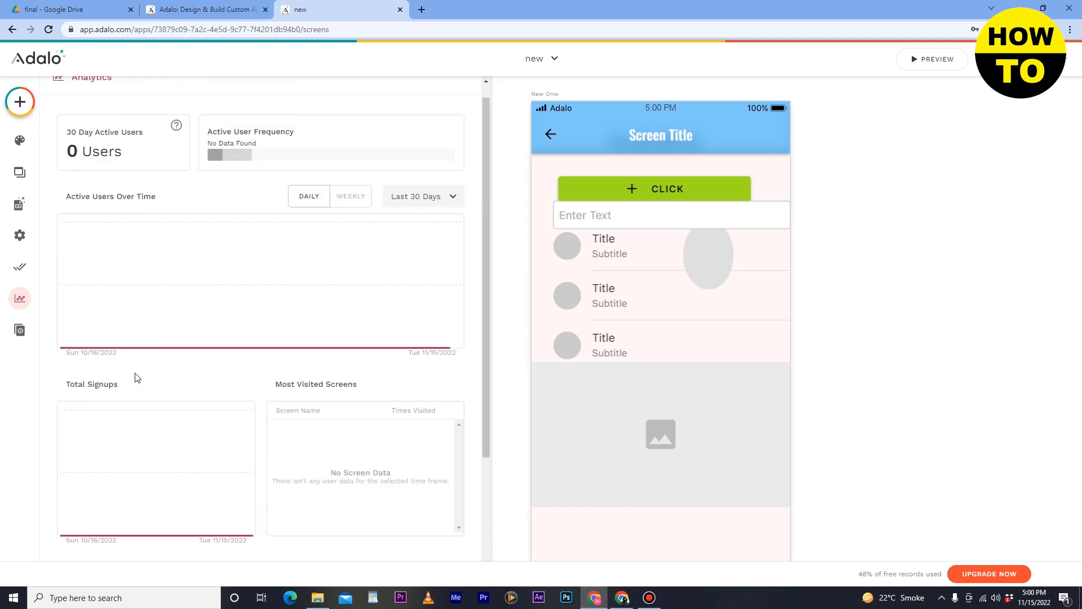
scroll(103, 407, "down", 3)
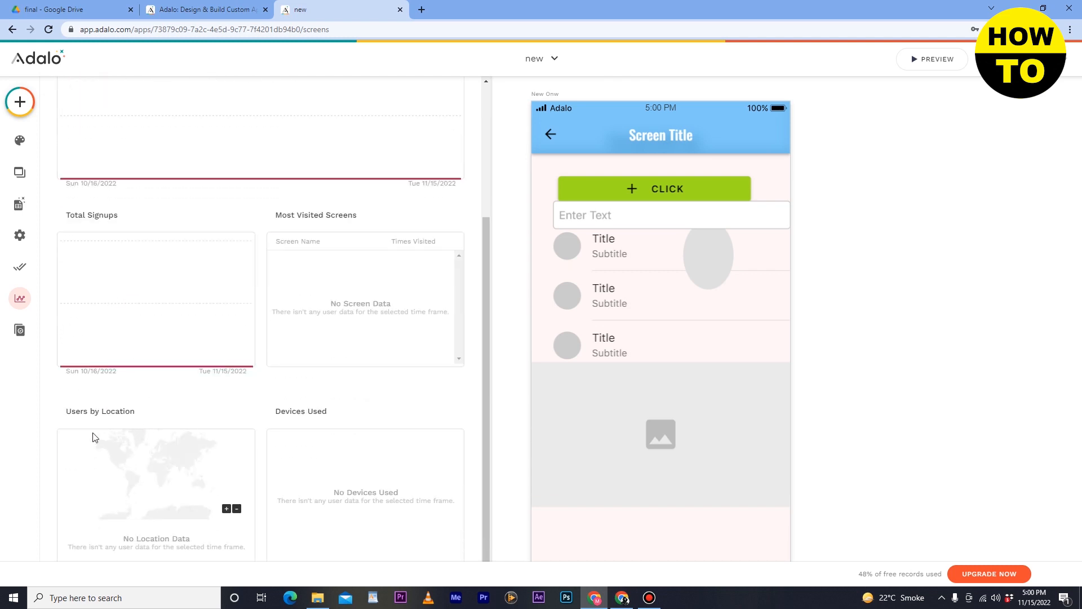
scroll(317, 417, "up", 3)
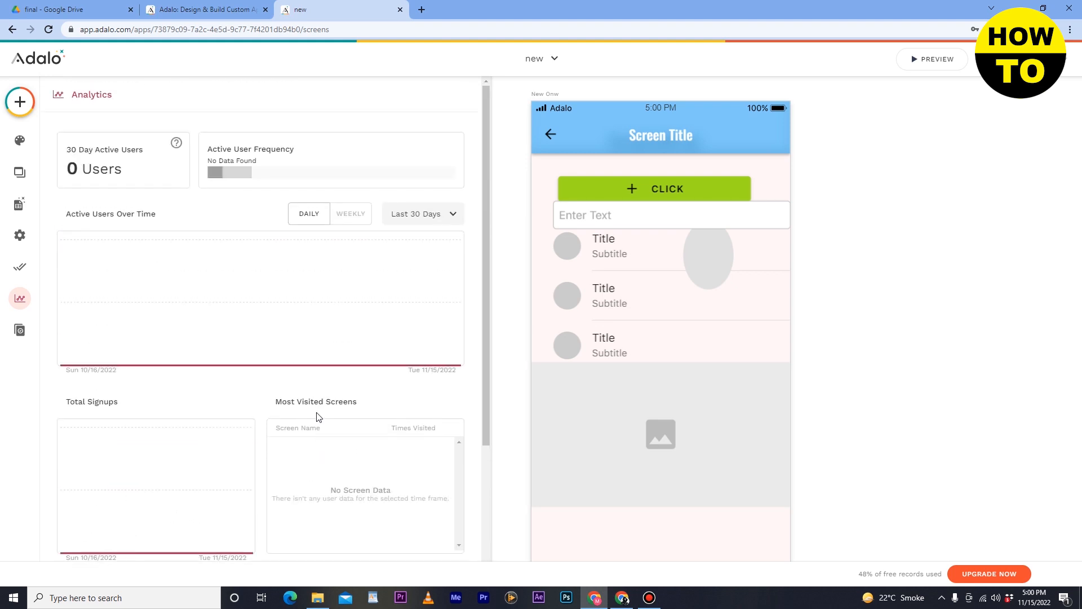
left_click(21, 331)
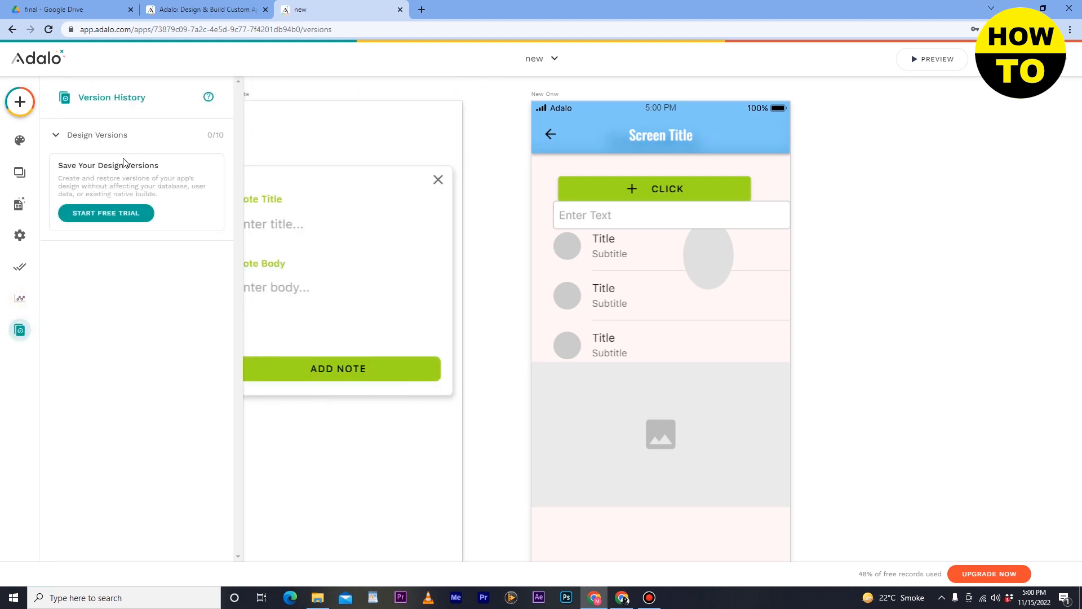